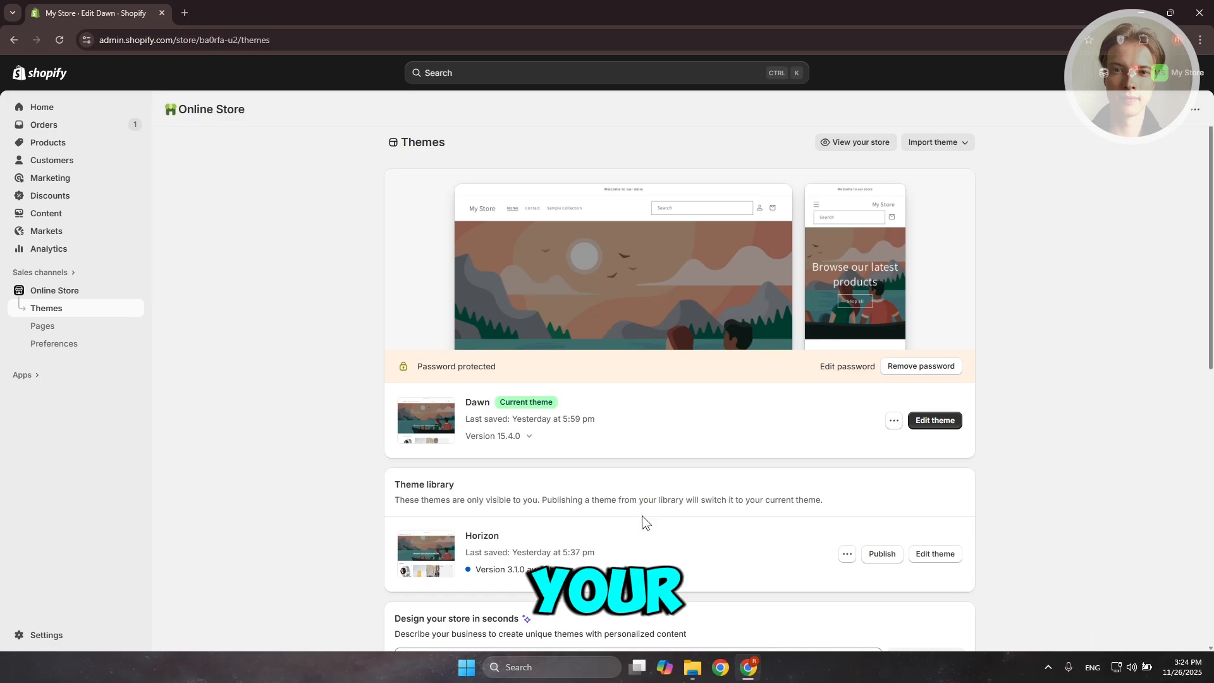
- Open the Shopify App Store from the store's apps and sales channels settings
click(31, 630)
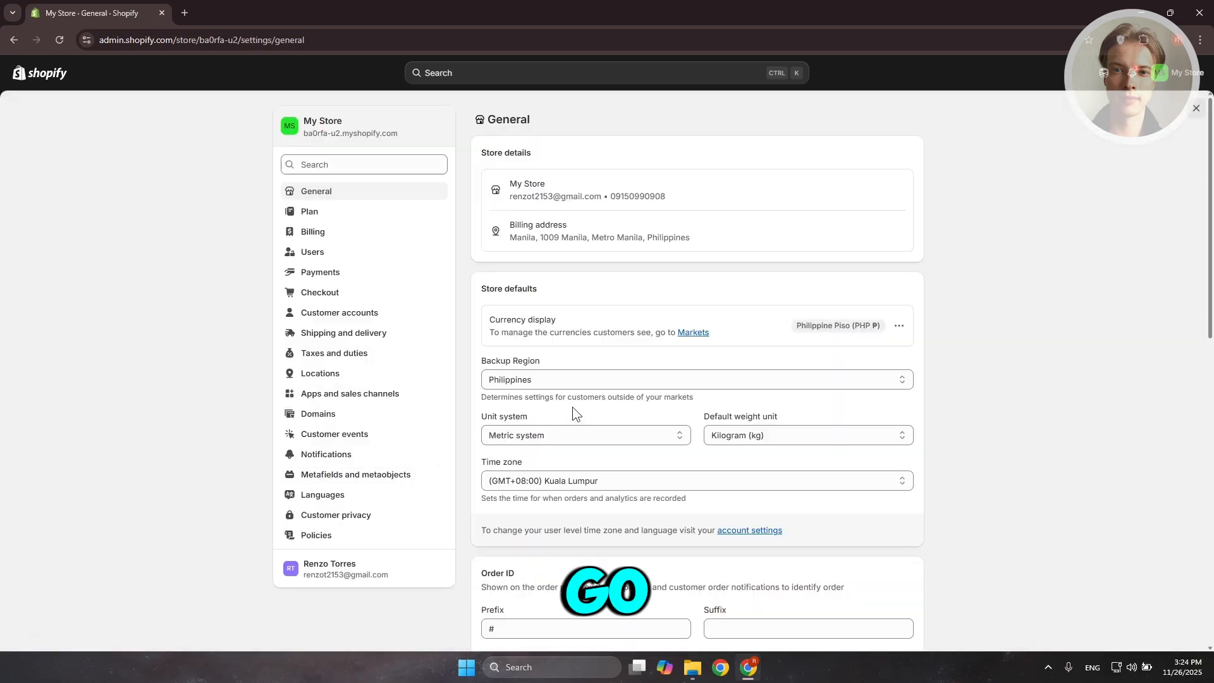
click(387, 395)
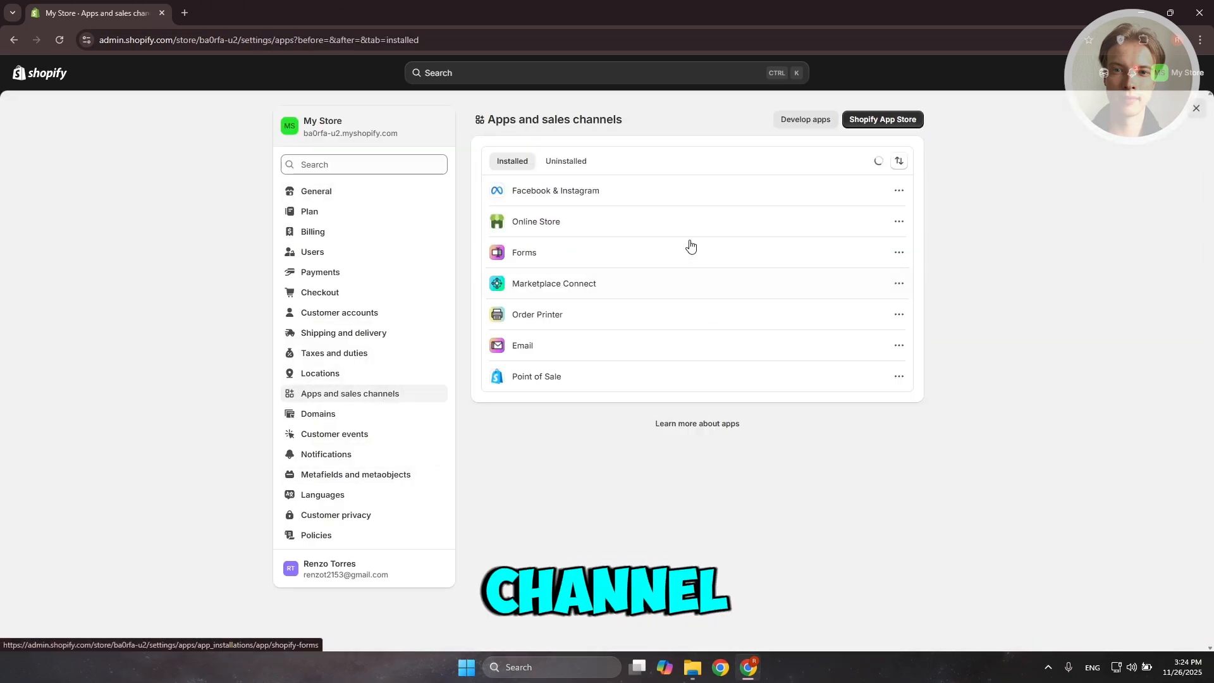
click(903, 121)
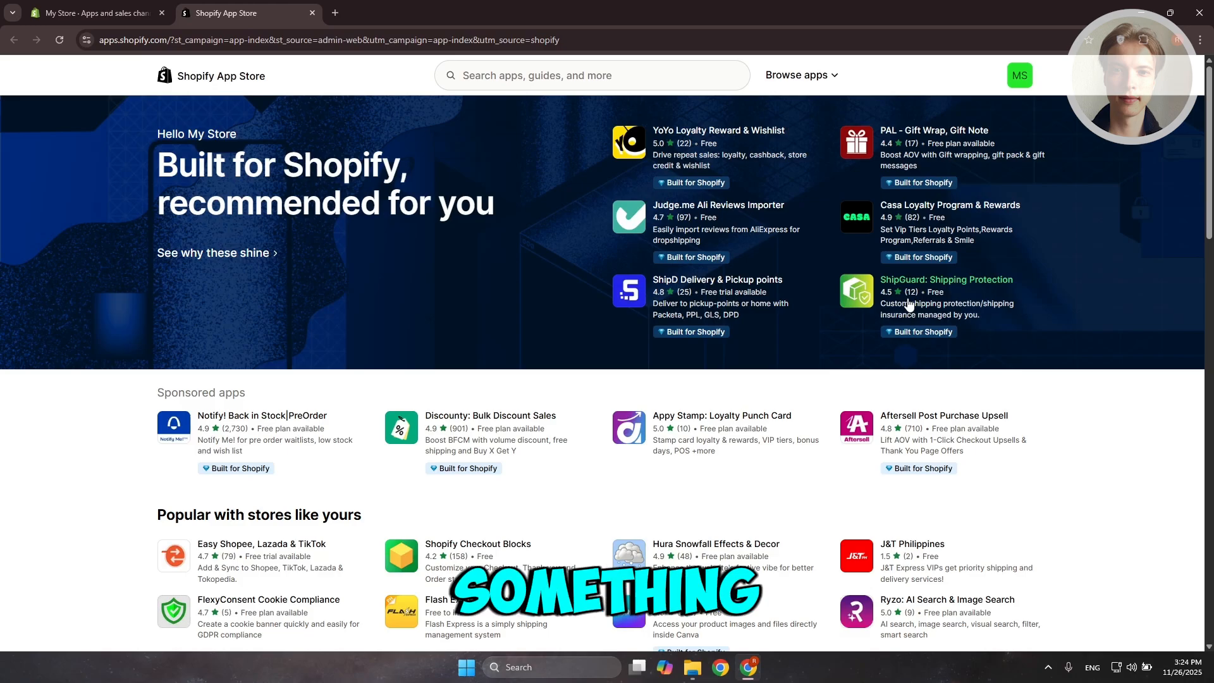
- Search the app store for "FORM" and open the installed Shopify Forms app in the store admin
click(559, 69)
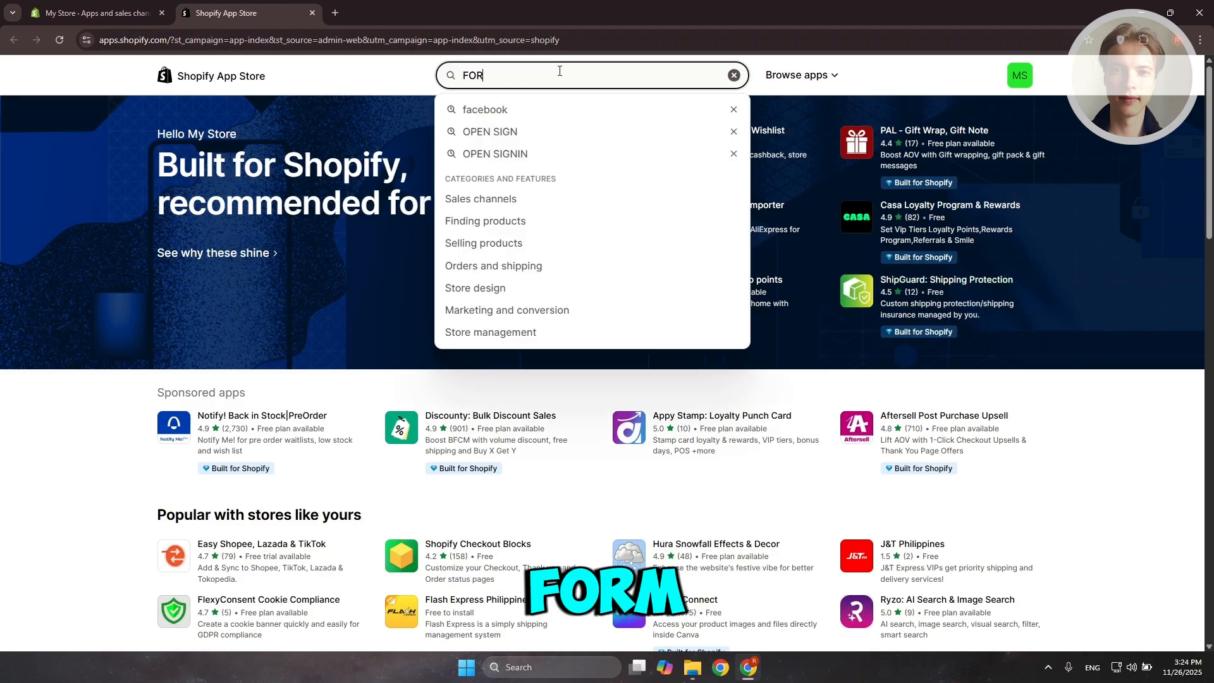
key(Return)
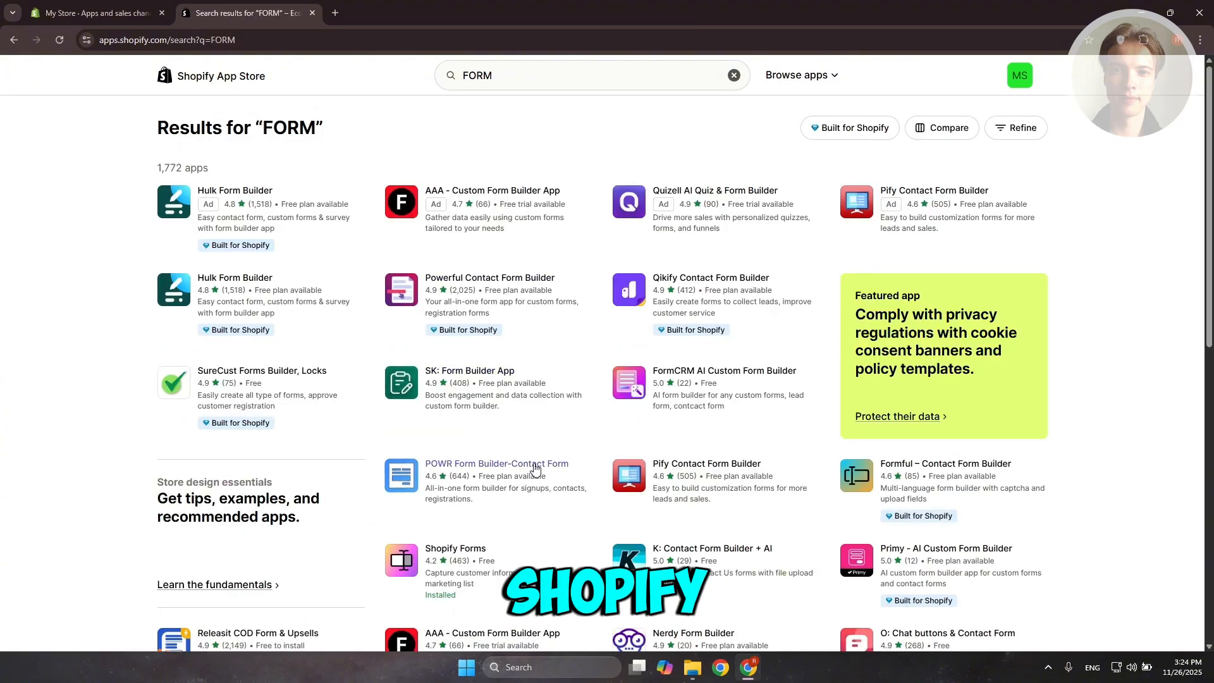
scroll(532, 468, down, 3)
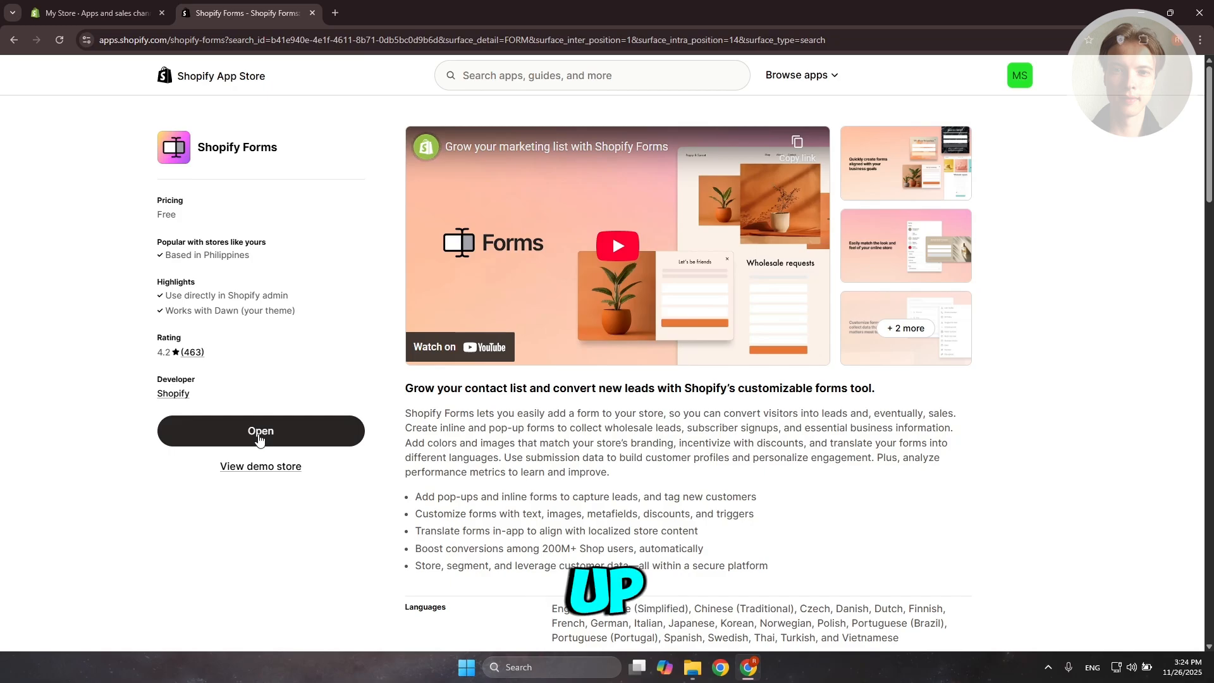
click(259, 436)
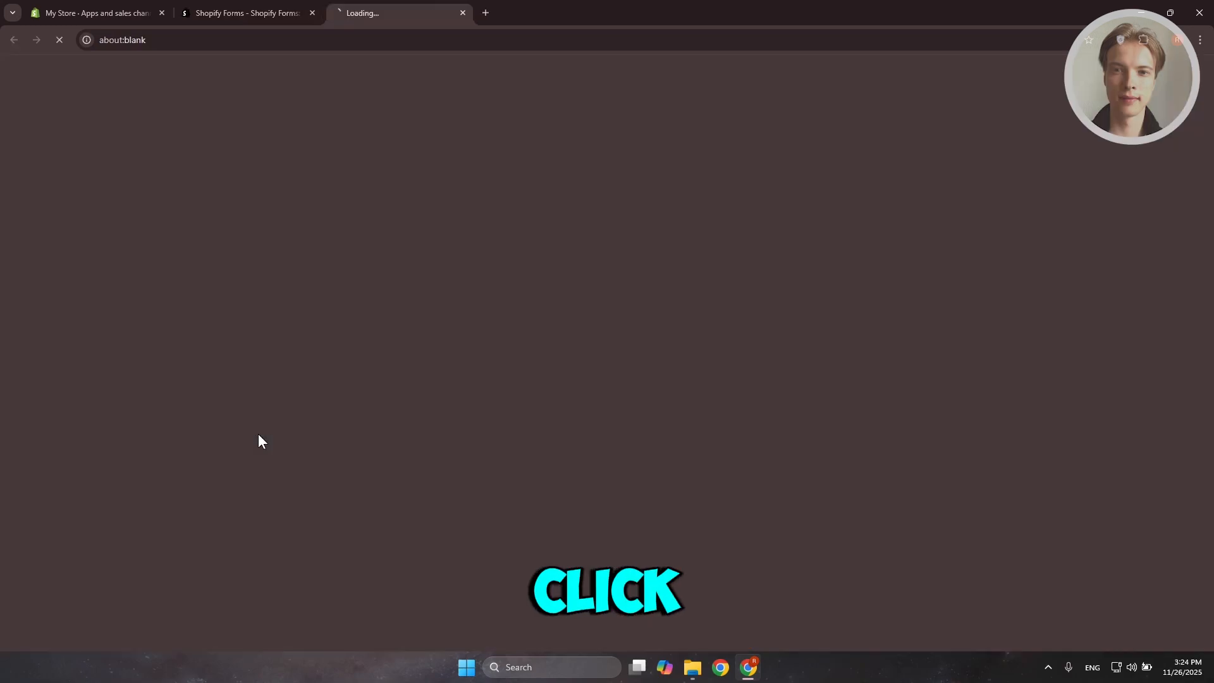
click(120, 10)
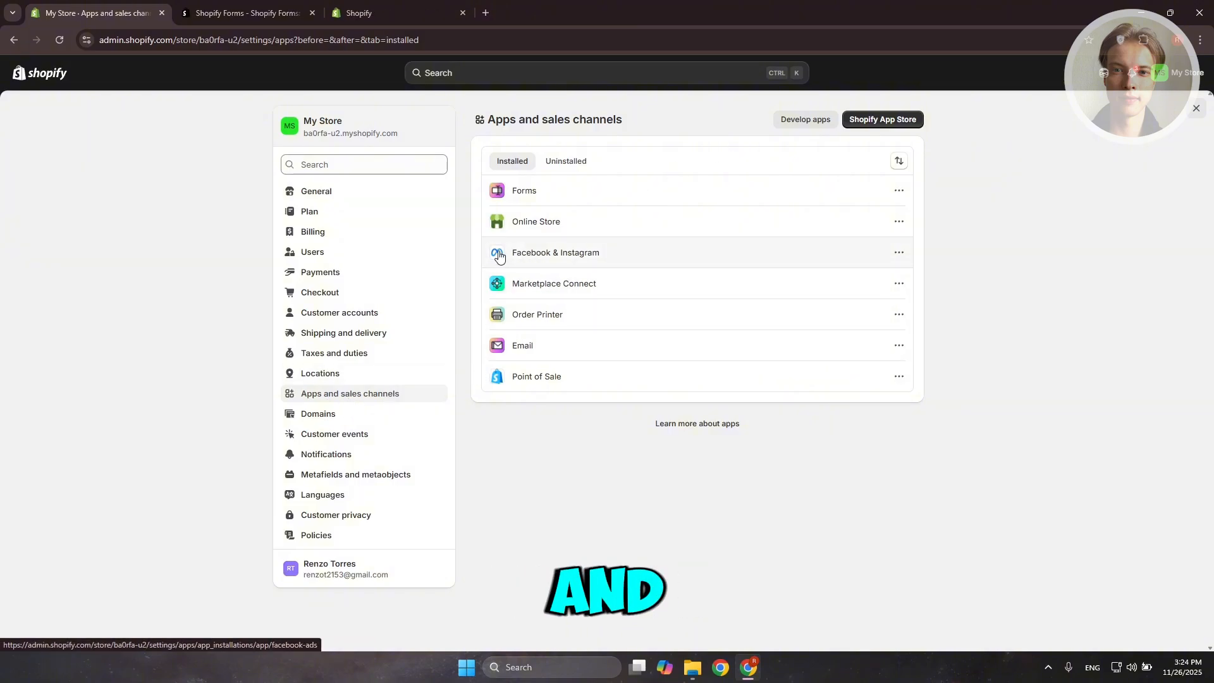
click(388, 5)
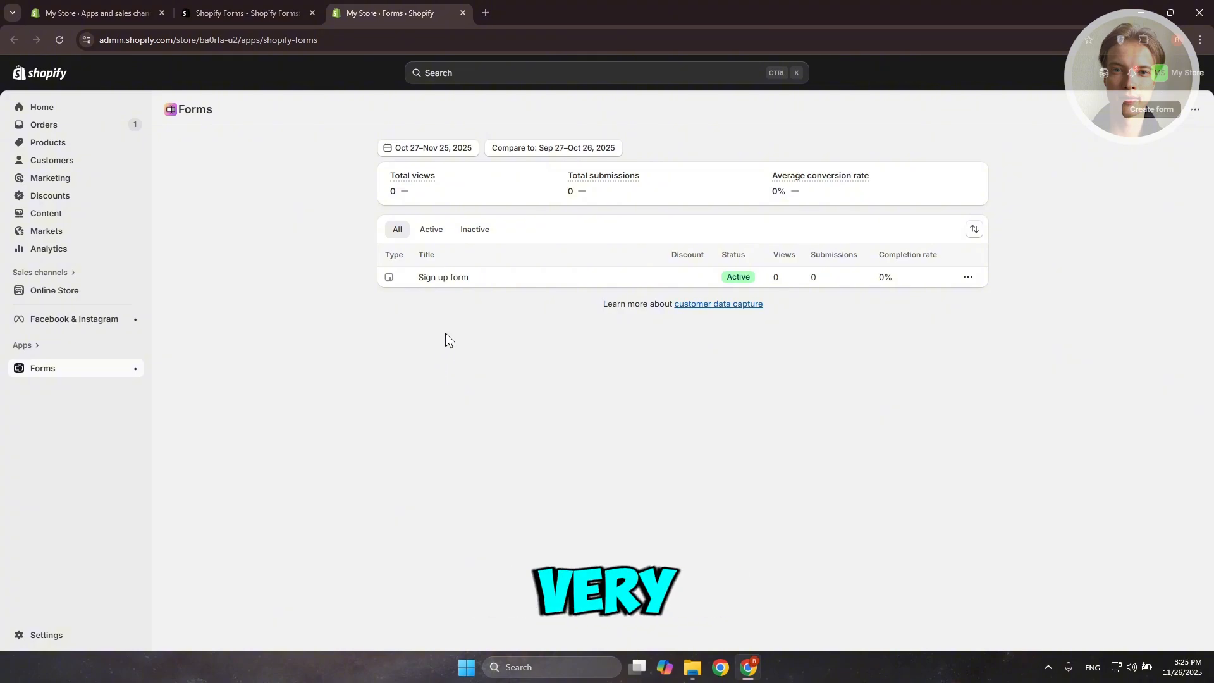
- Create a new inline form named "Custom Order"
click(1152, 109)
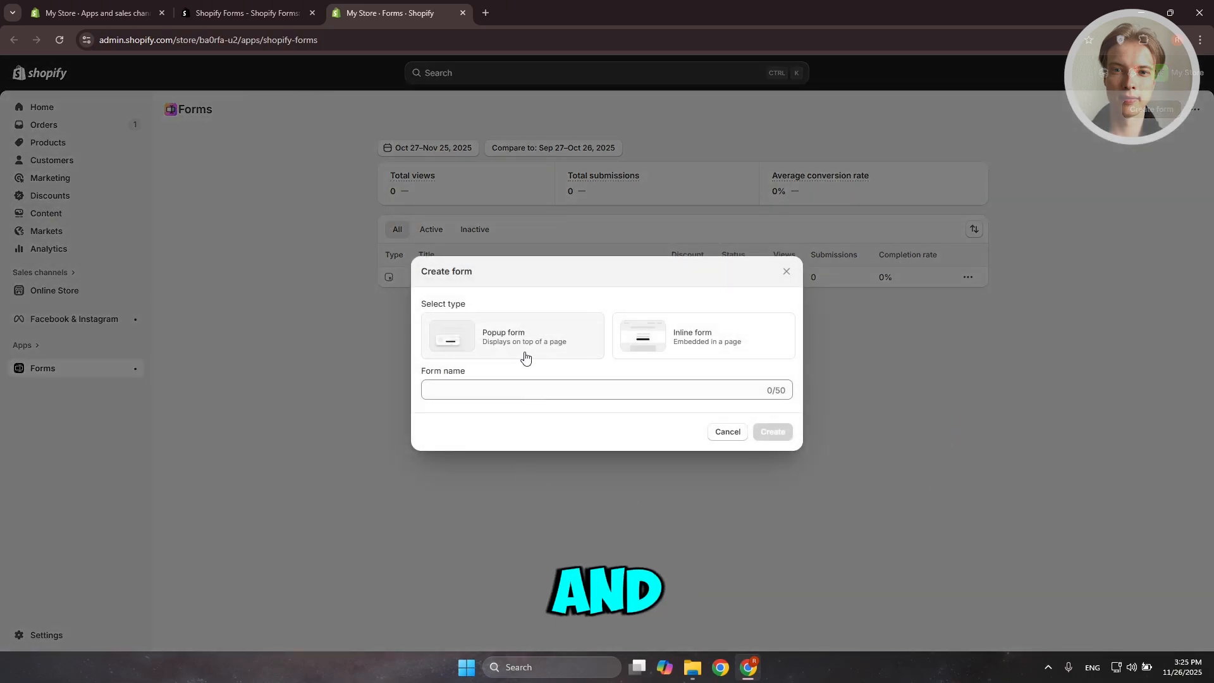
click(679, 352)
click(652, 383)
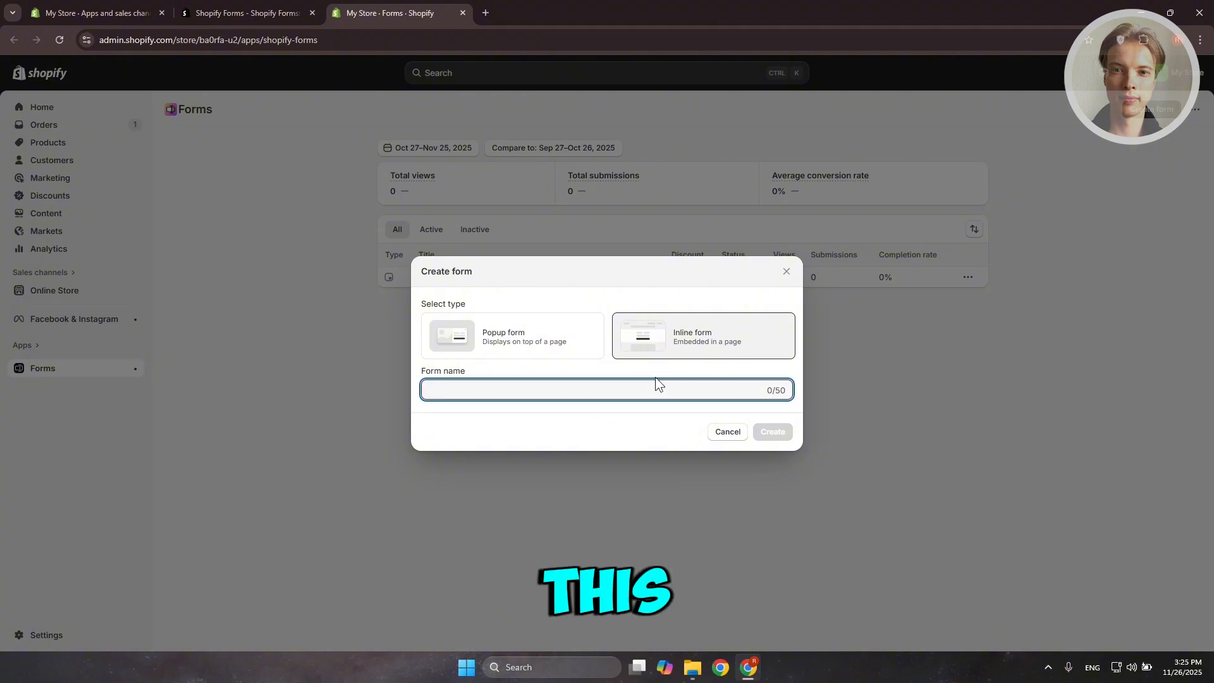
text(cUSTOM oRDER)
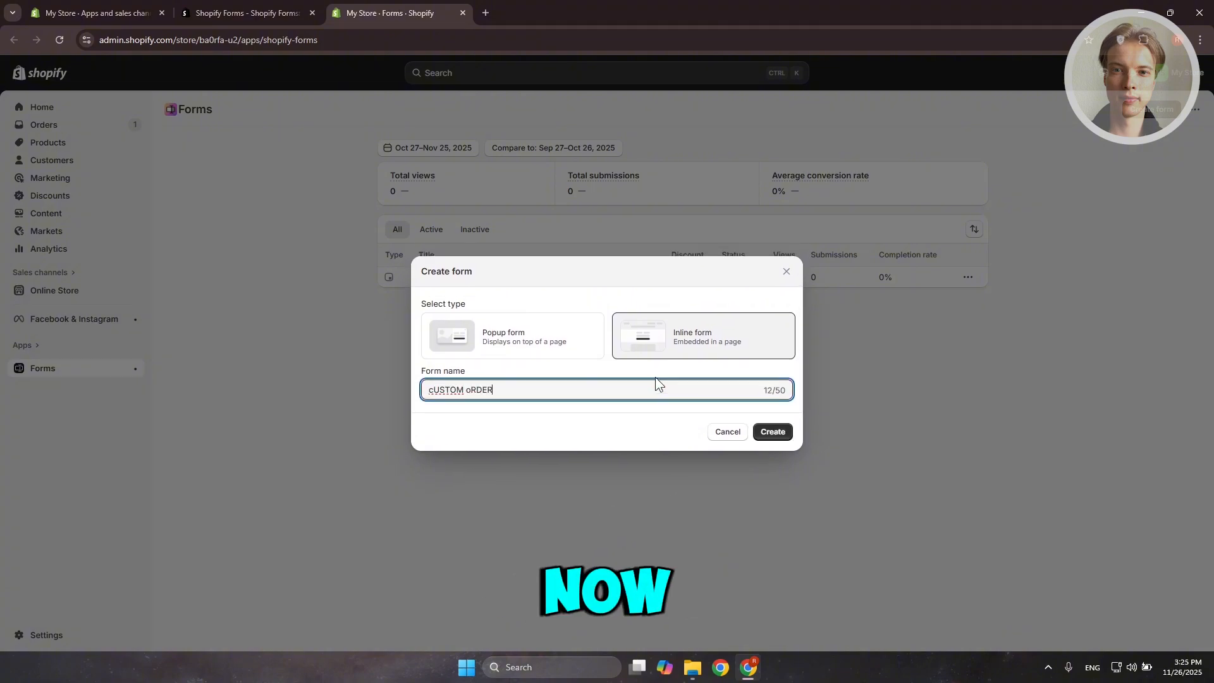
key(ctrl+a)
key(BackSpace)
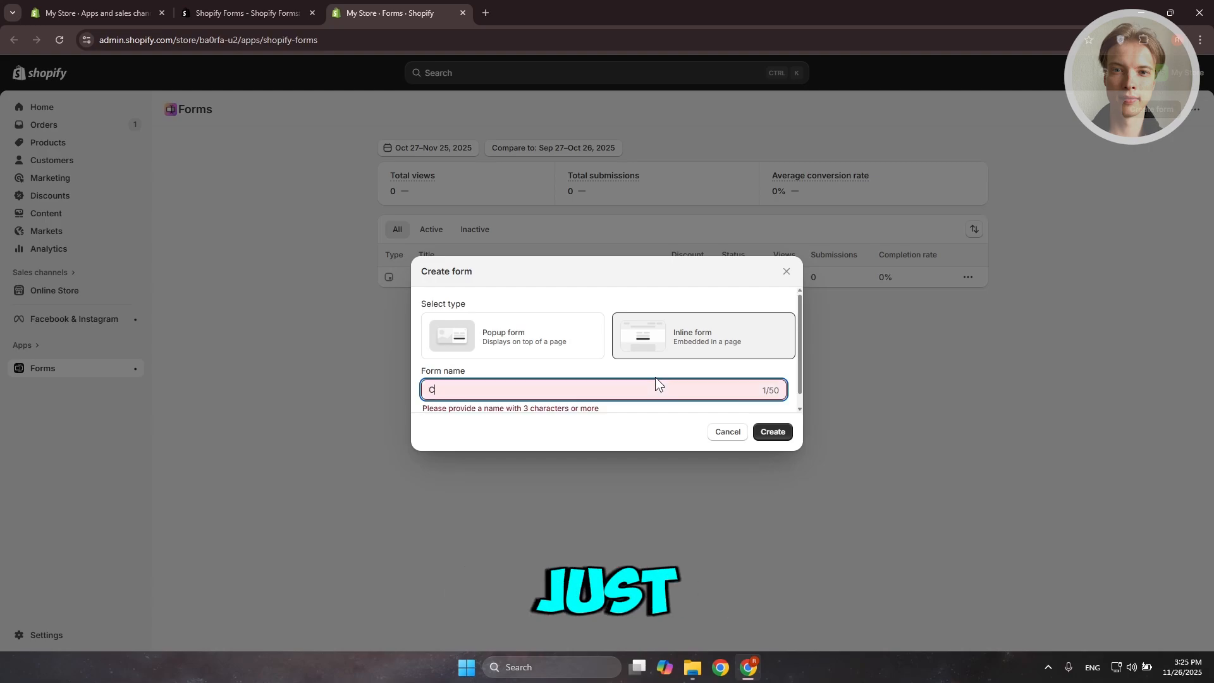
text(Custom Order)
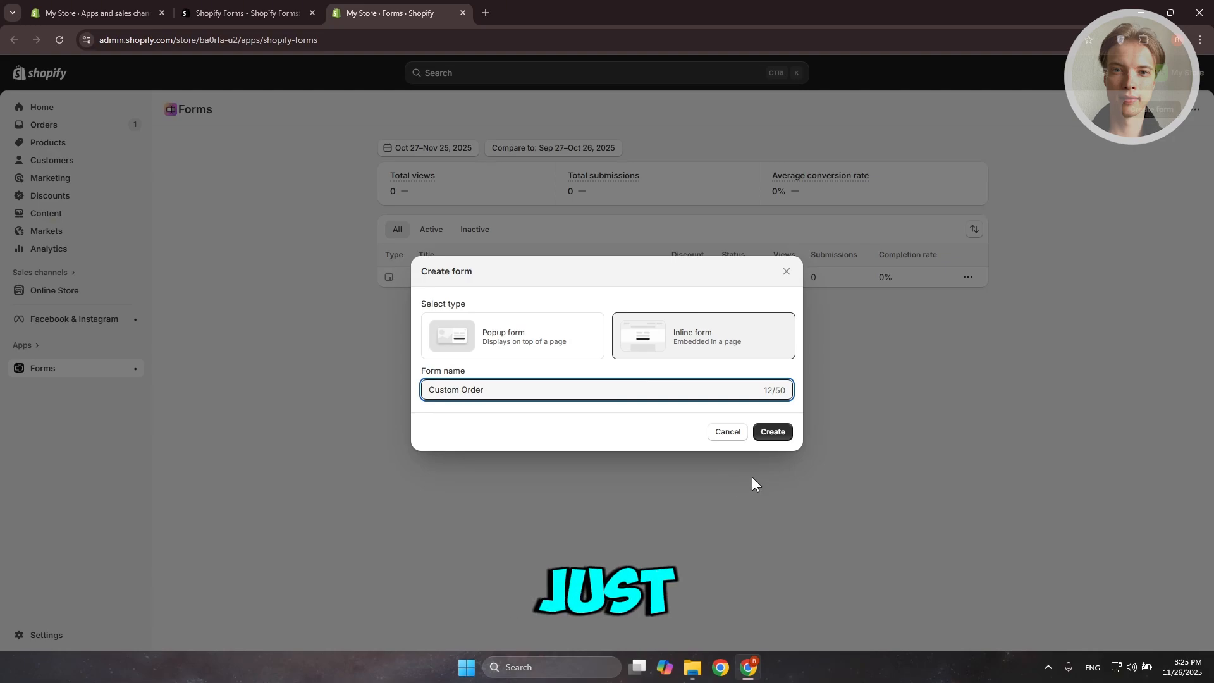
click(772, 432)
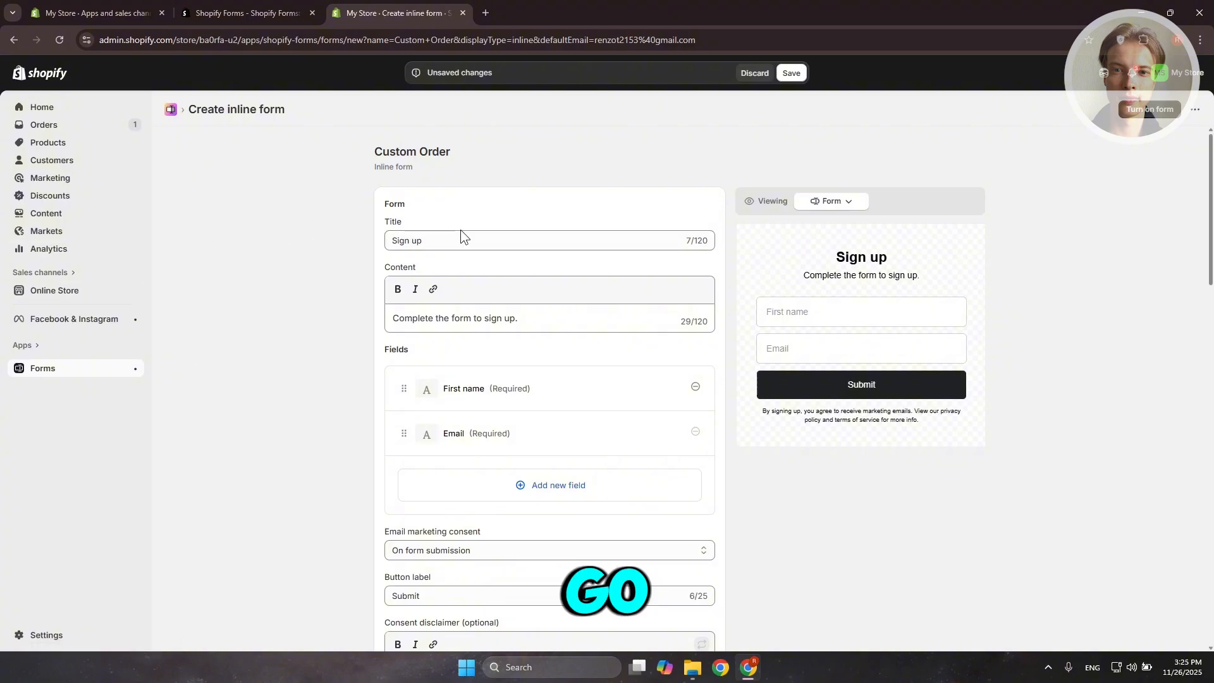
- Replace the form's title with "Cusotm Order"
drag(483, 232, 301, 241)
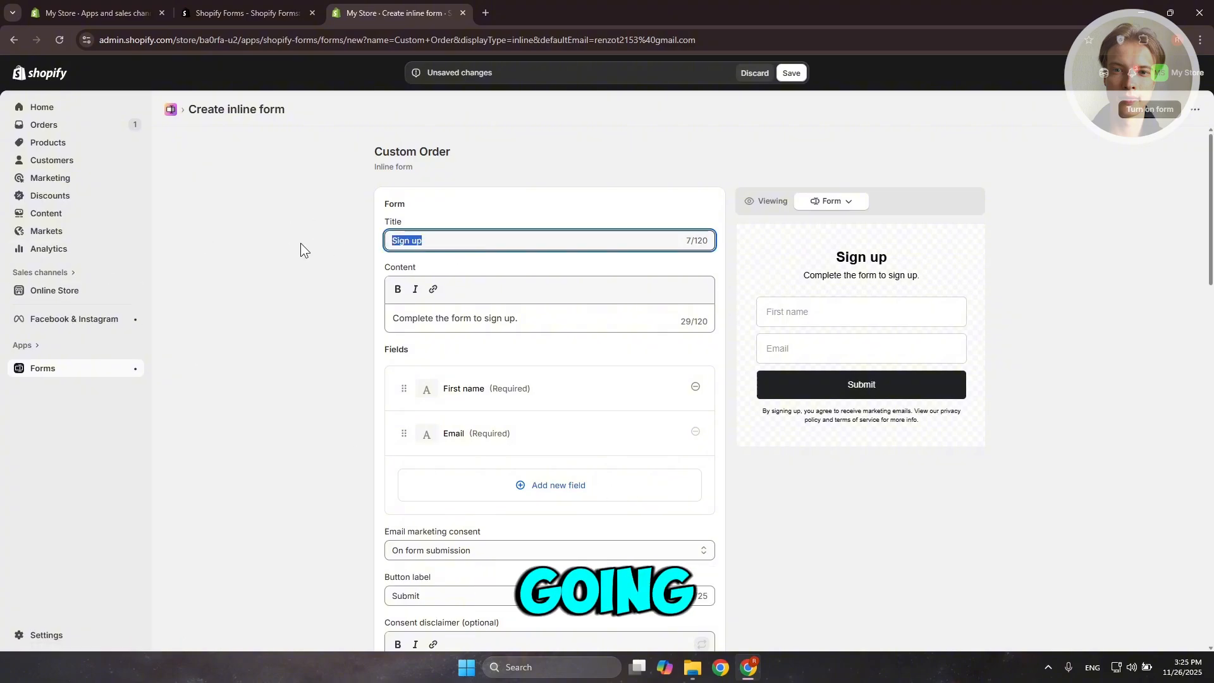
text(cUSTO)
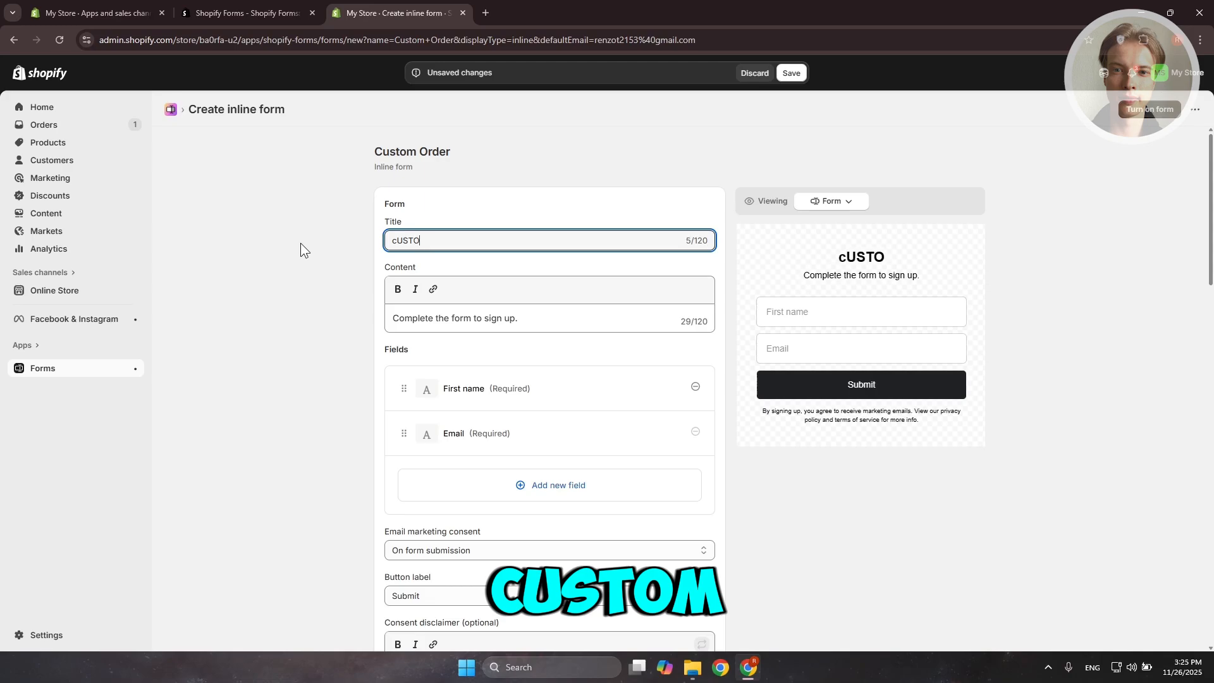
key(BackSpace)
key(BackSpace)
key(BackSpace)
key(BackSpace)
key(BackSpace)
text(Cusotm Order)
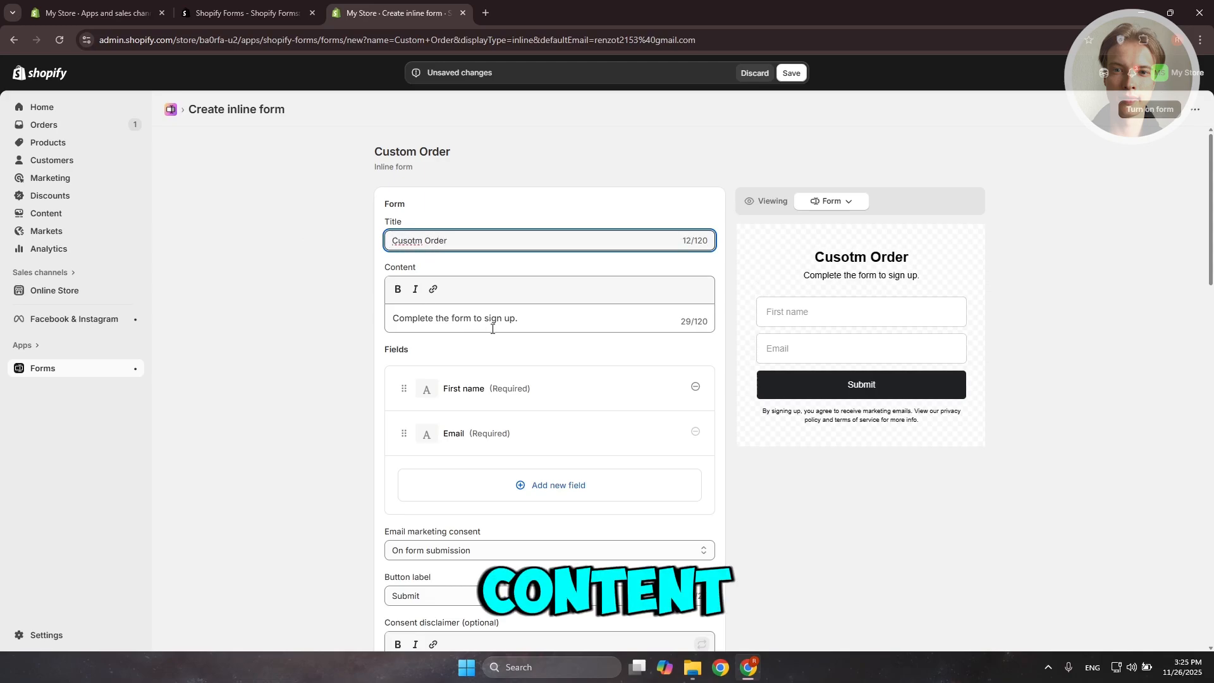
- Replace the form's content text with "oRDERS CUSTOM MADE"
triple_click(545, 321)
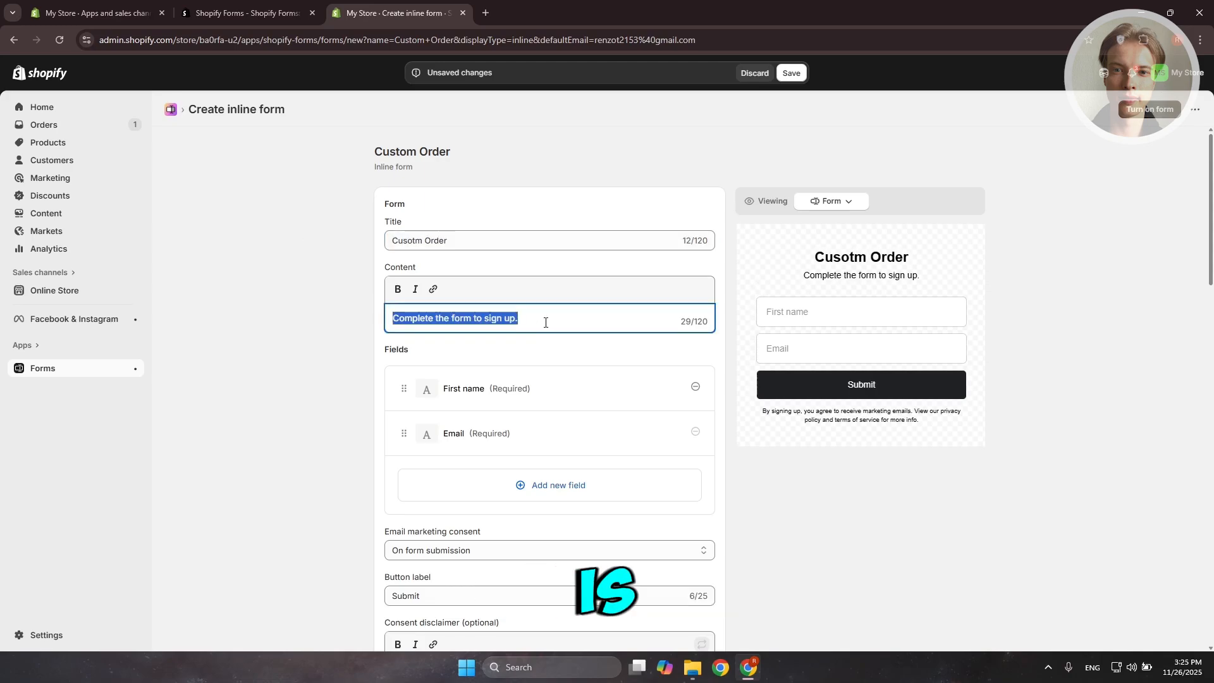
text(oRD)
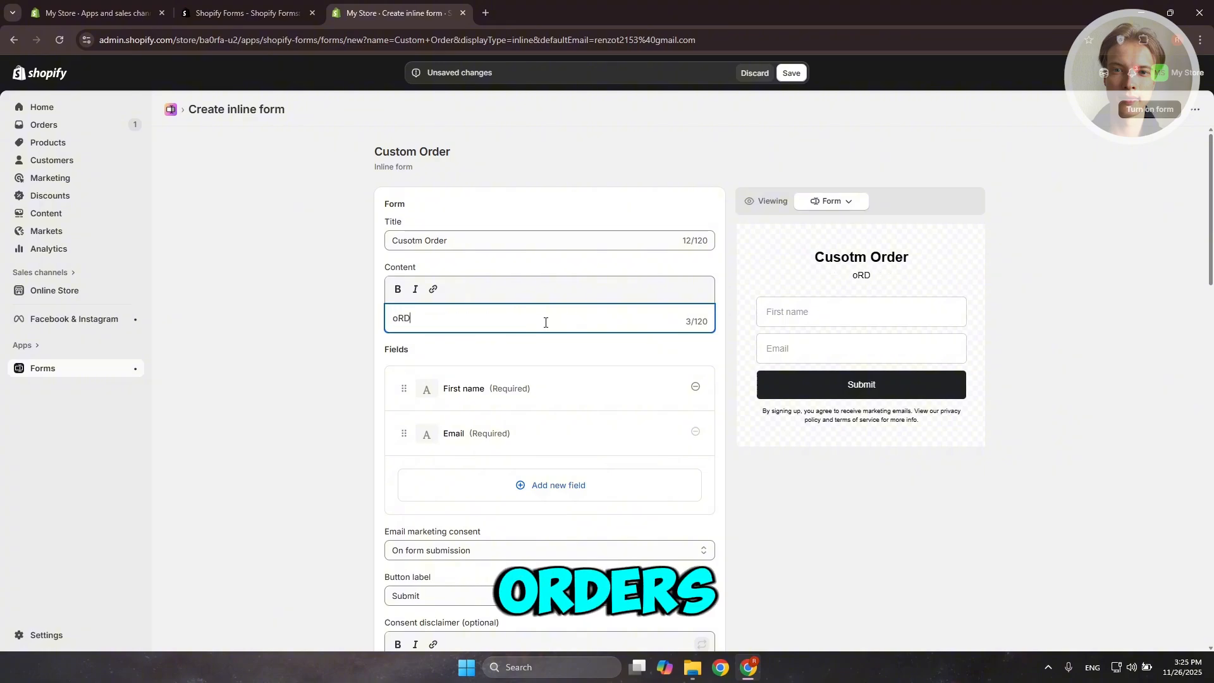
text(ERS CU)
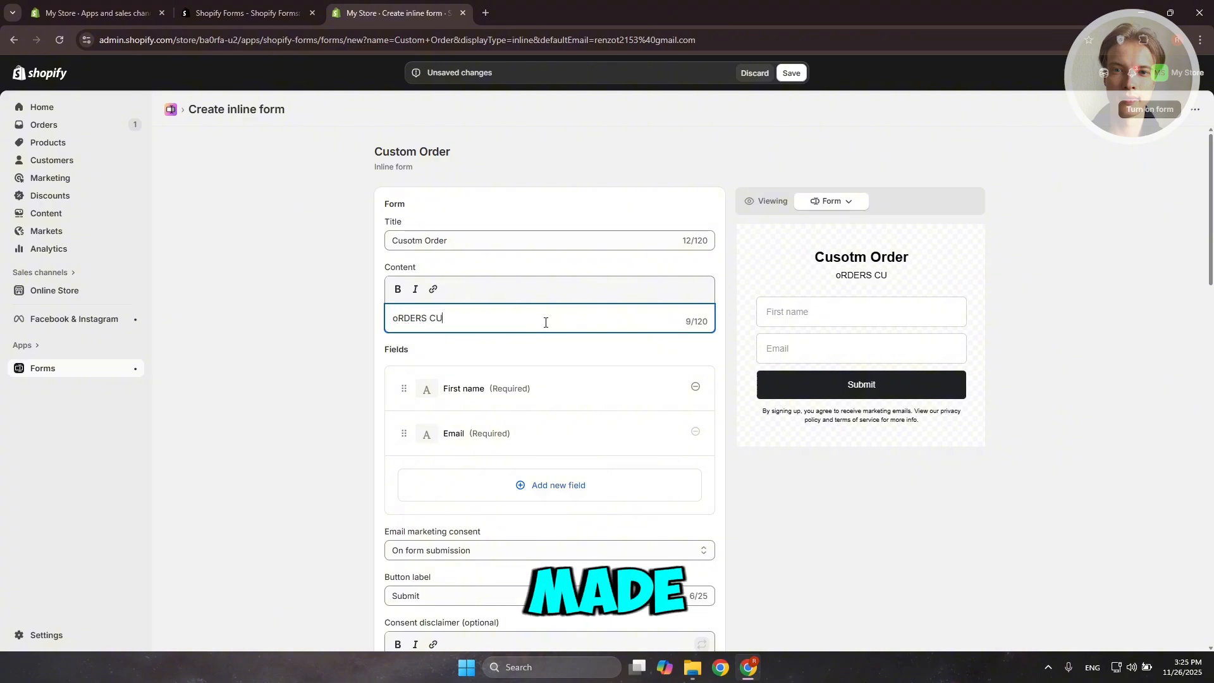
text(STOM MADE)
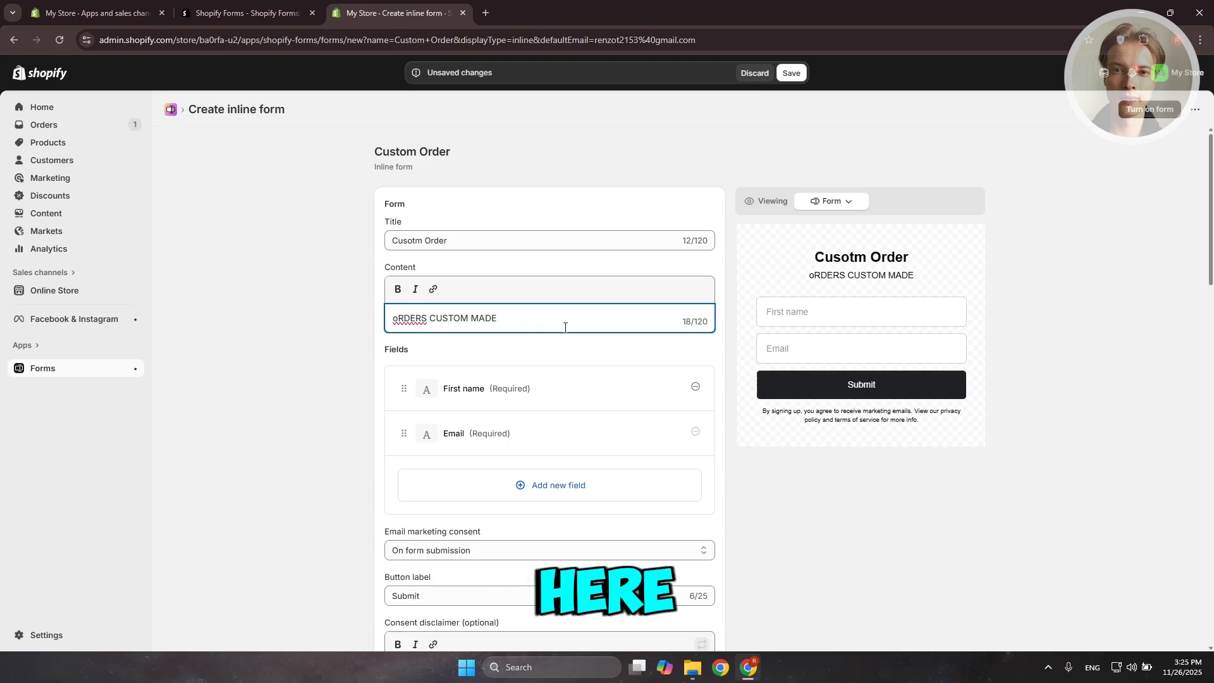
- Remove the First name field from the form and check the Email field's settings without changing them
click(696, 387)
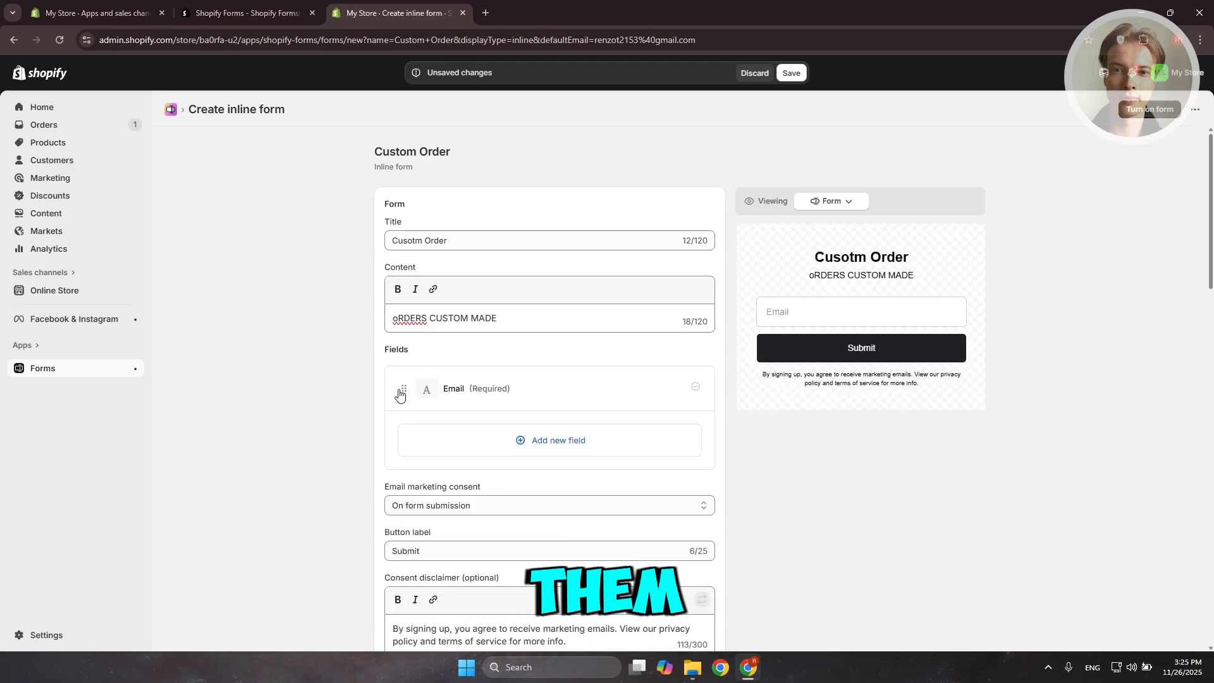
click(439, 388)
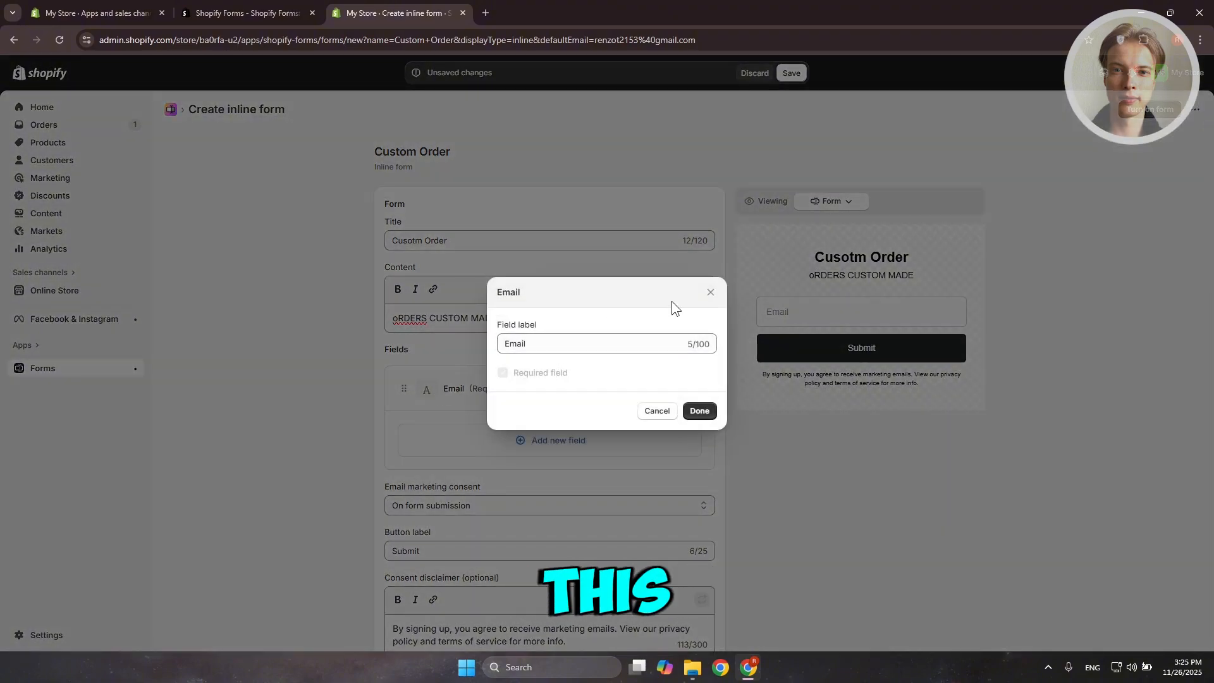
click(708, 295)
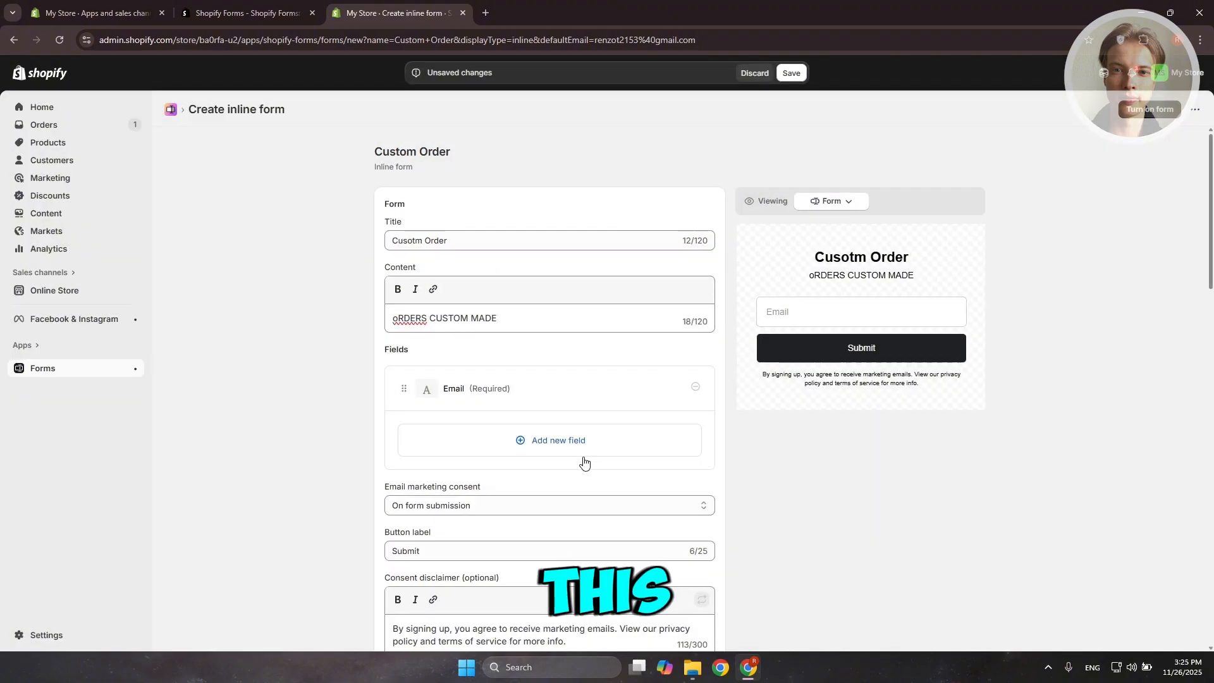
- Add a new single-line text field labelled "Description of Design" to the form, leaving the character limits empty
click(556, 442)
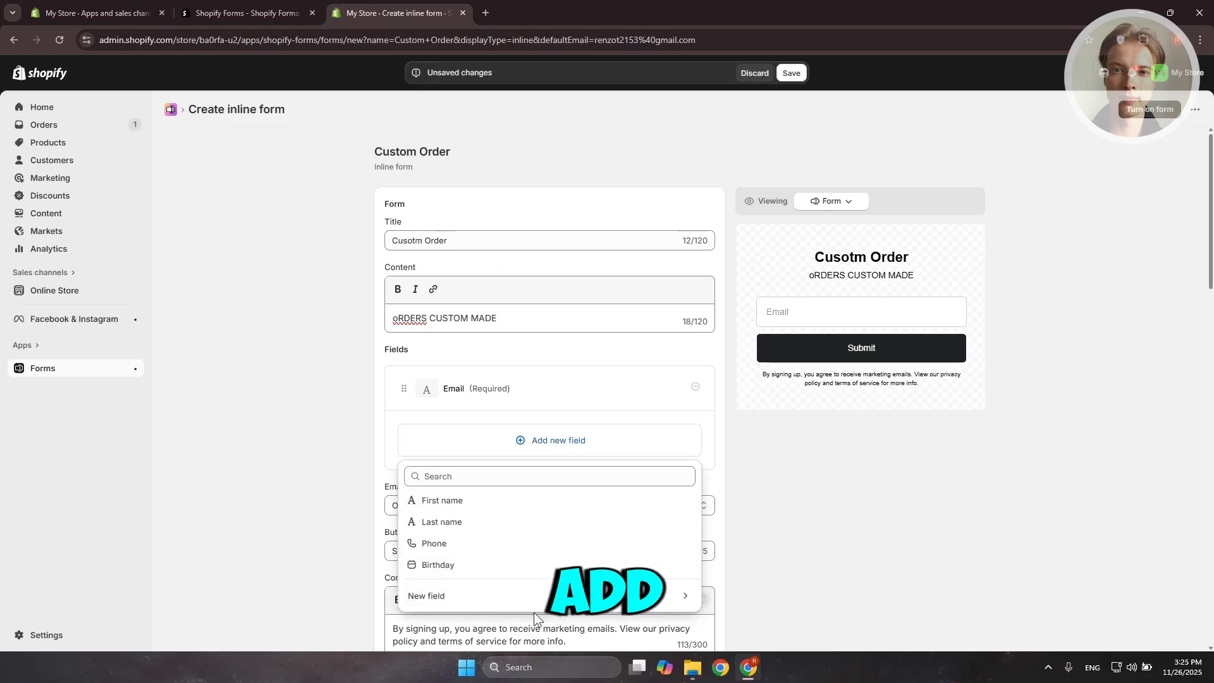
scroll(526, 536, down, 2)
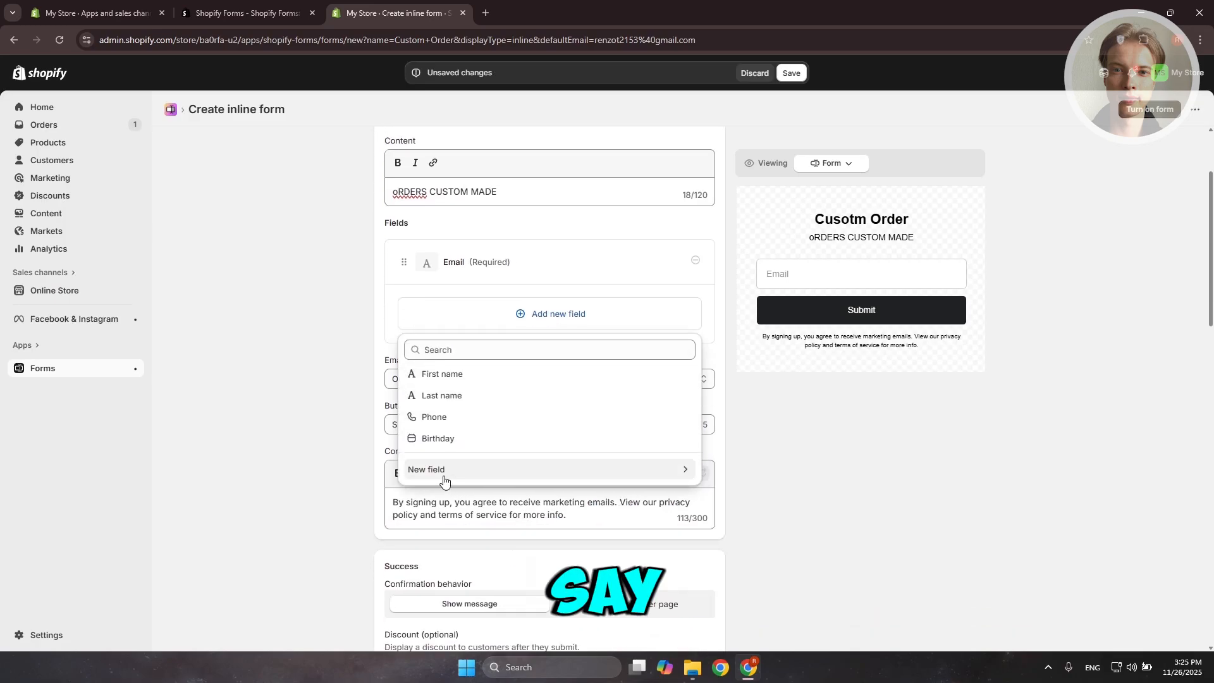
click(702, 471)
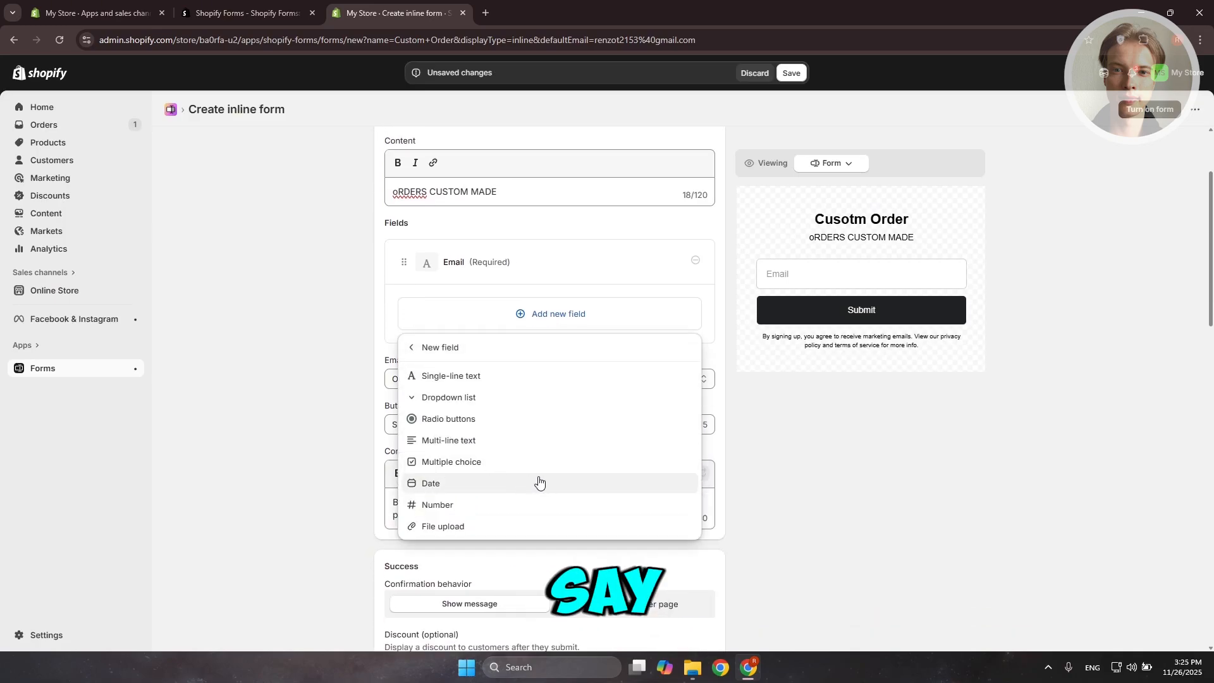
click(473, 385)
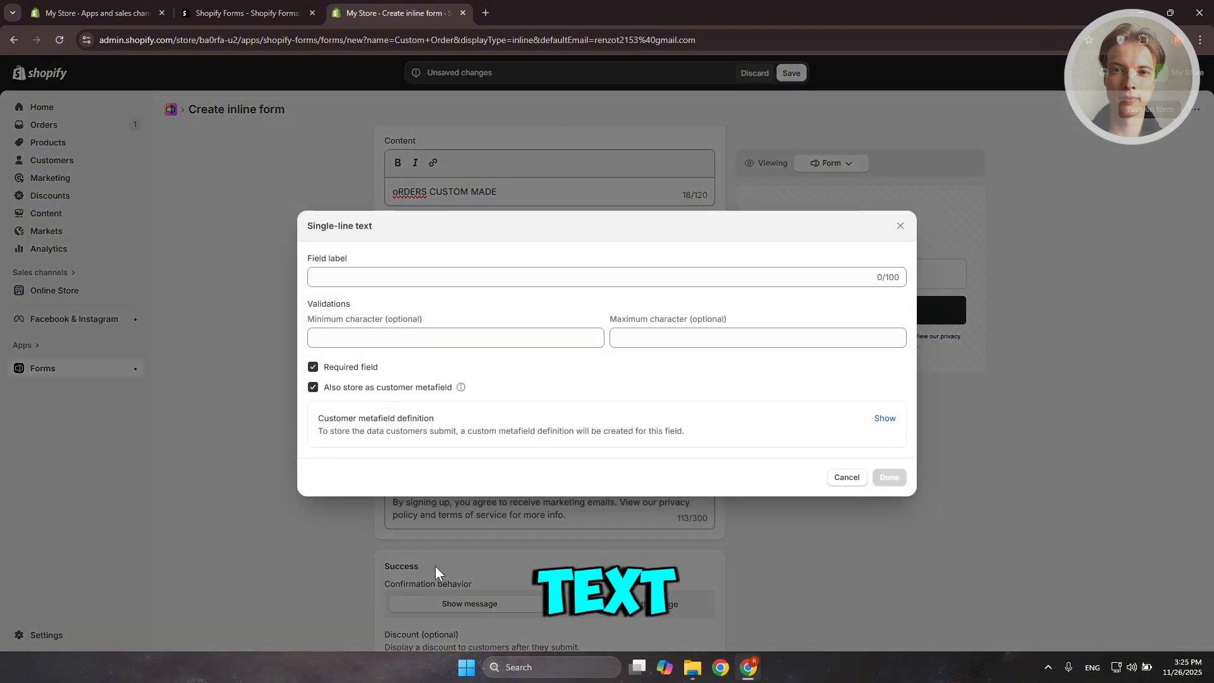
click(379, 273)
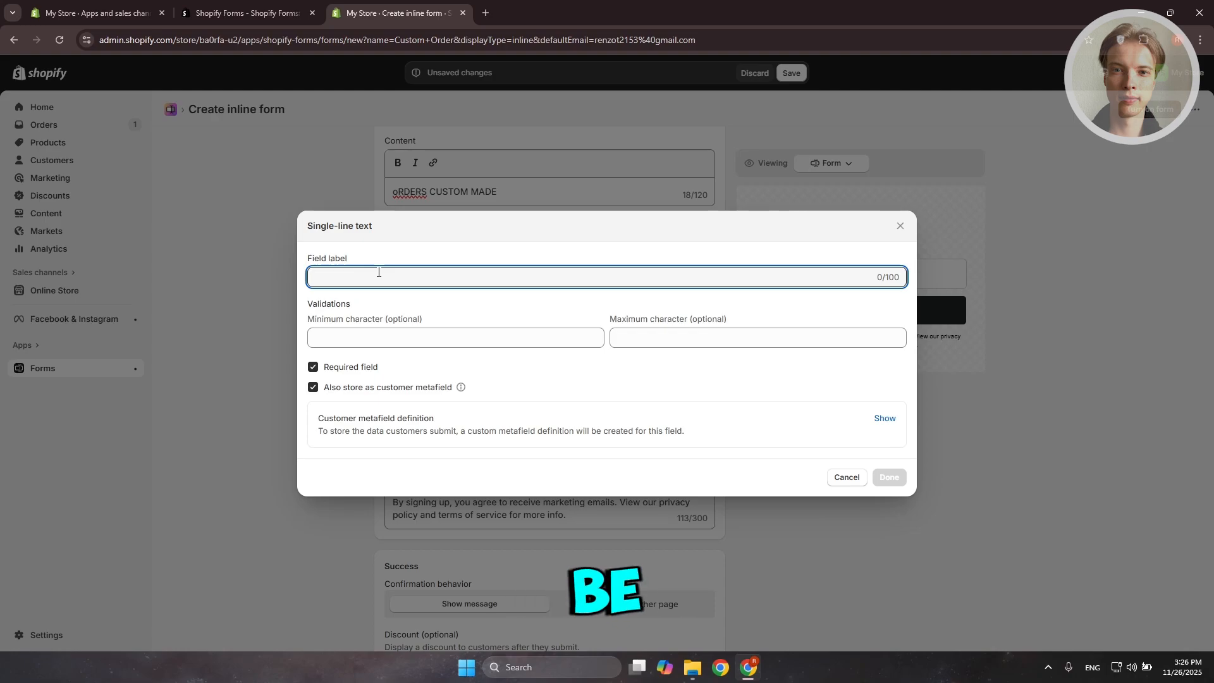
text(Descr)
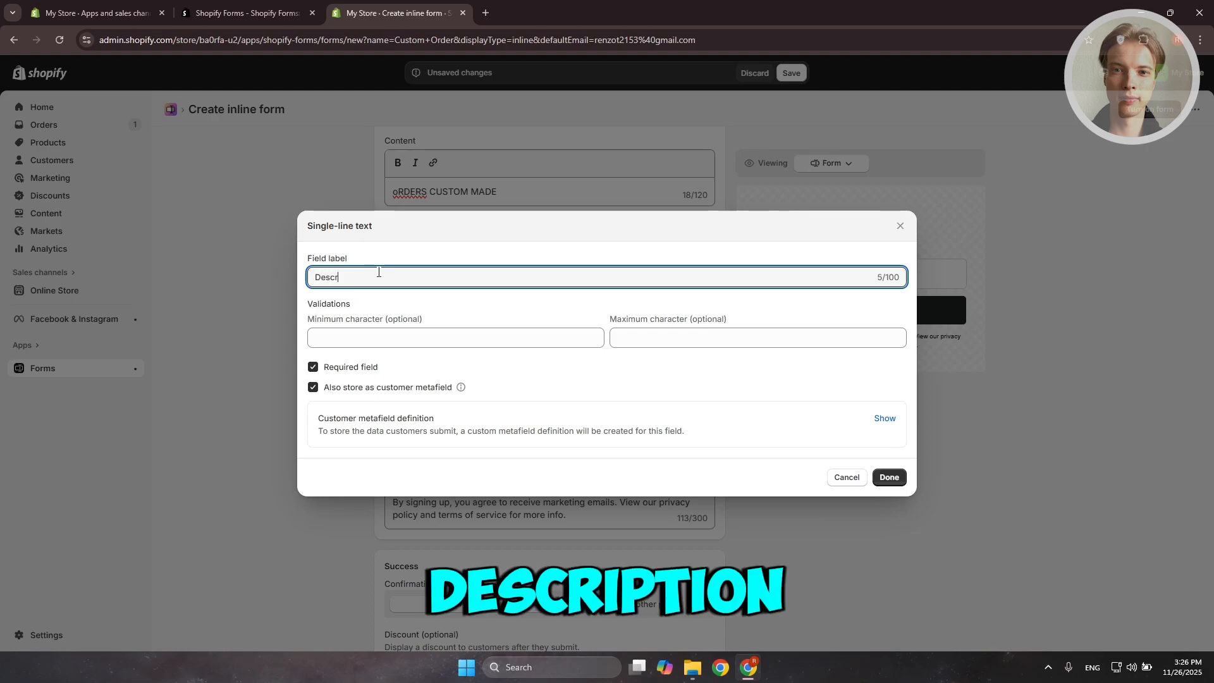
text(iption of Design)
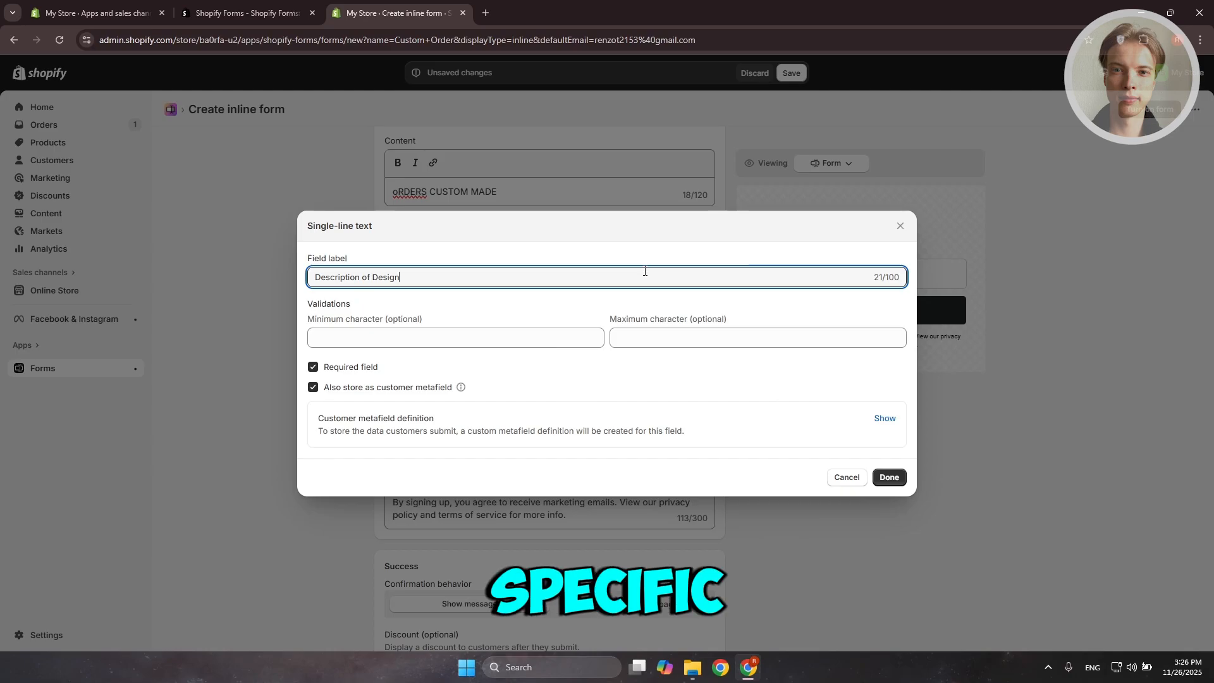
click(537, 335)
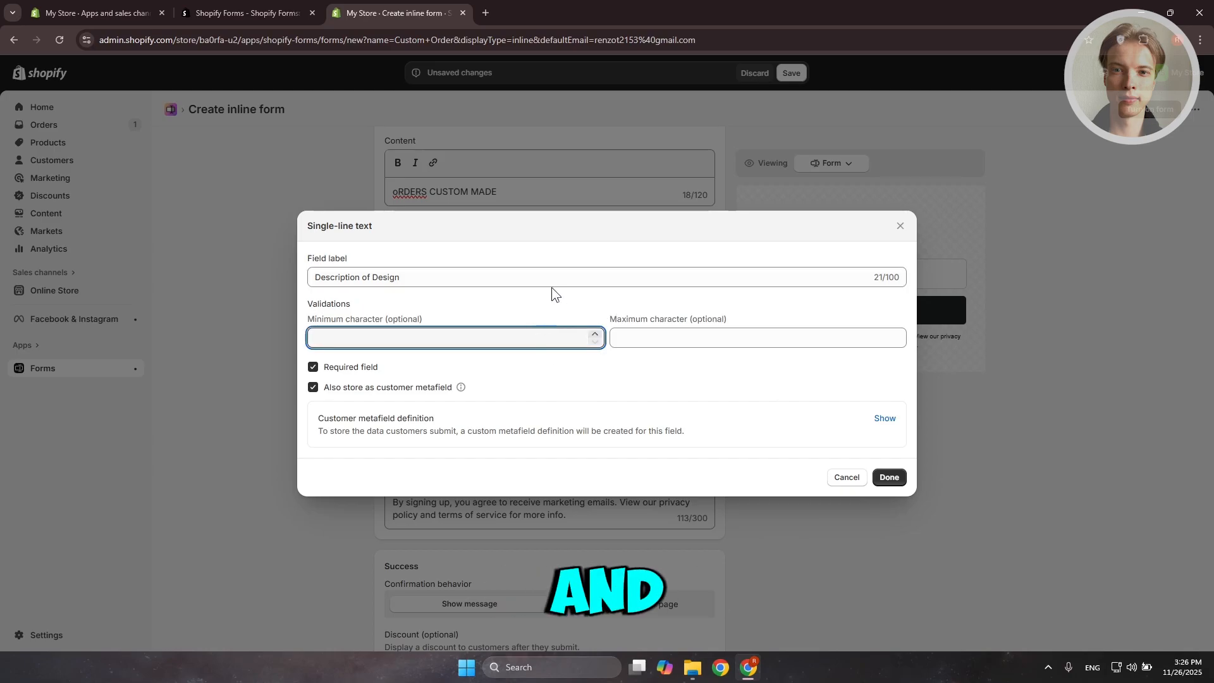
click(473, 248)
triple_click(442, 275)
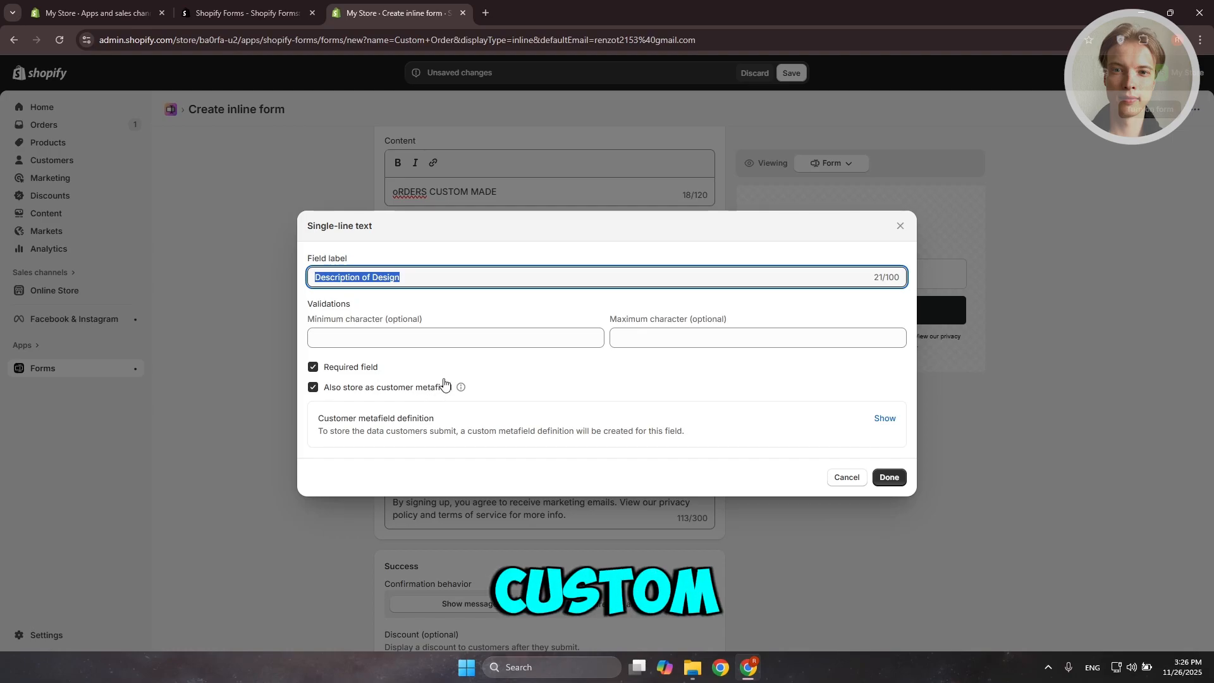
click(898, 481)
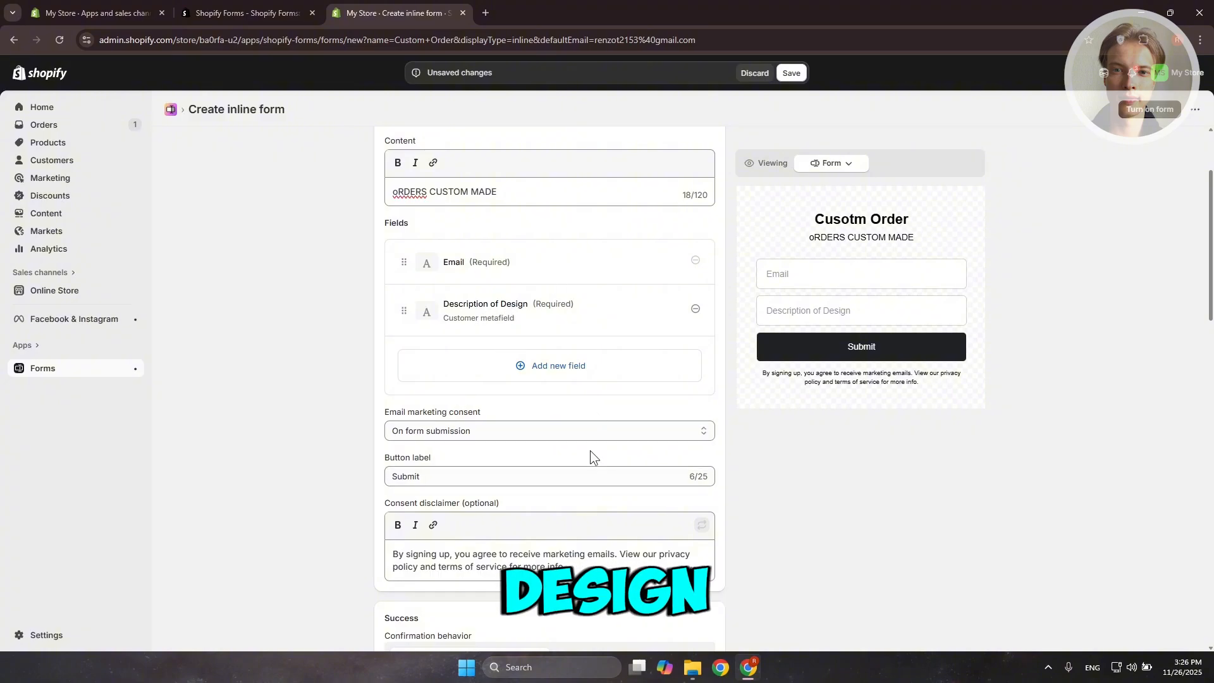
- Add a required dropdown list field labelled "Size" to the form with the options Small, Medium and Large
click(559, 373)
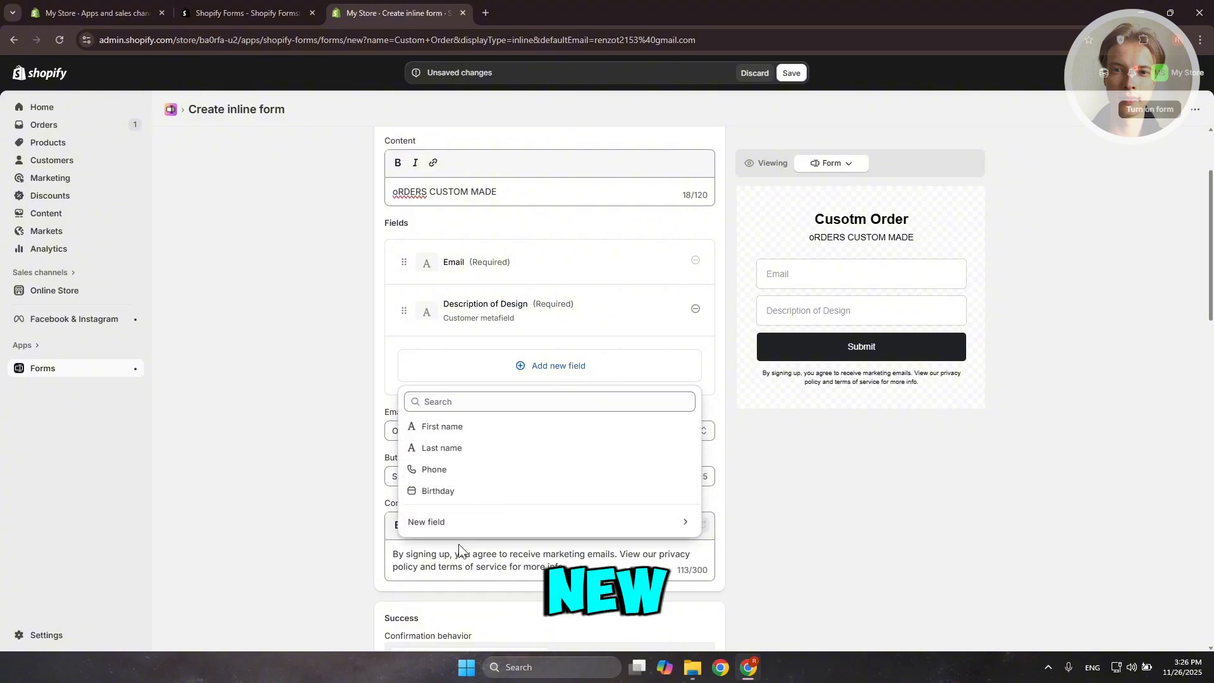
click(434, 518)
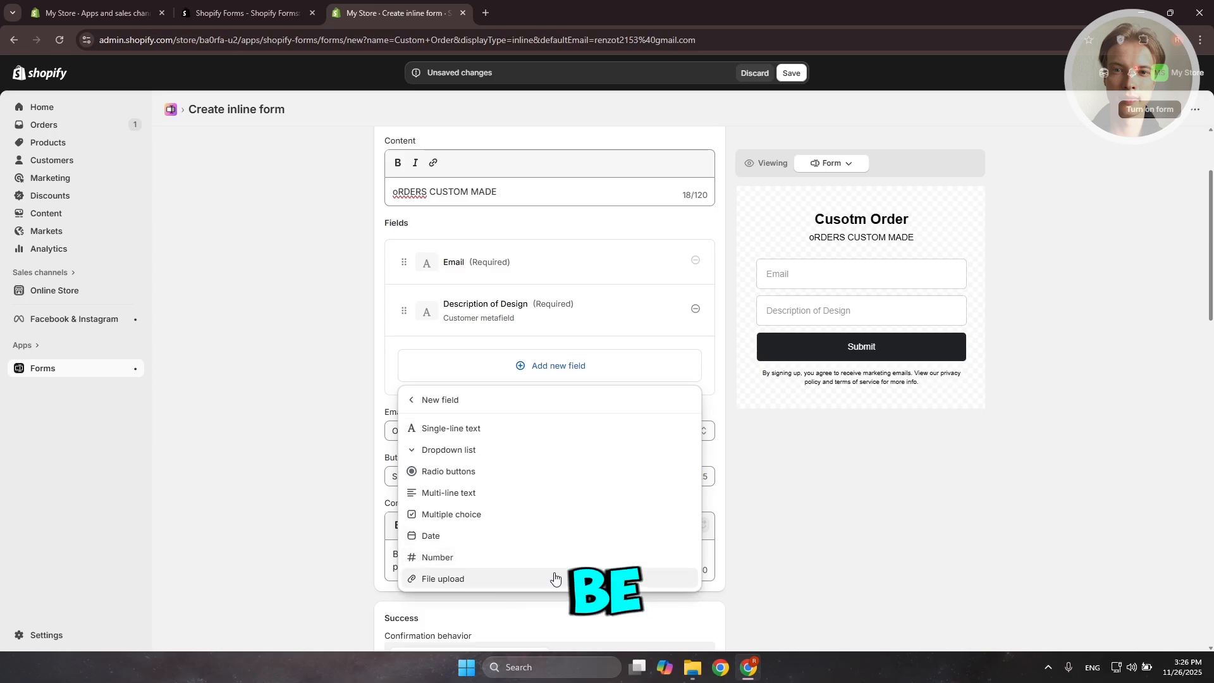
click(419, 452)
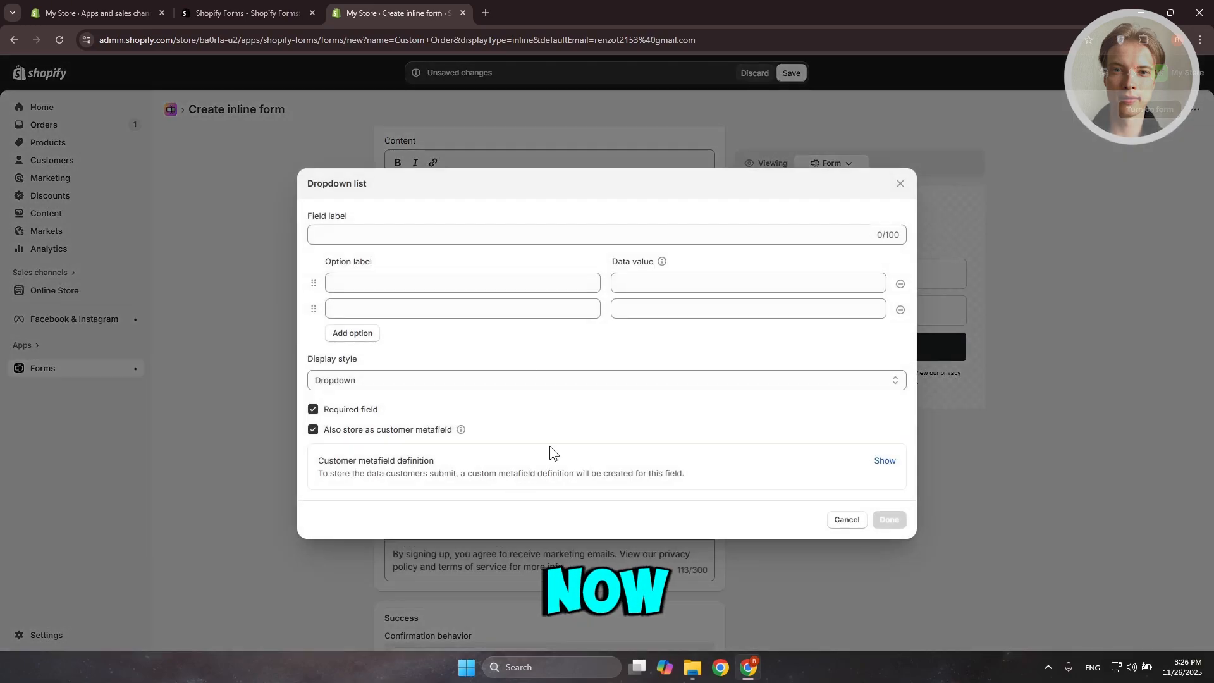
click(468, 287)
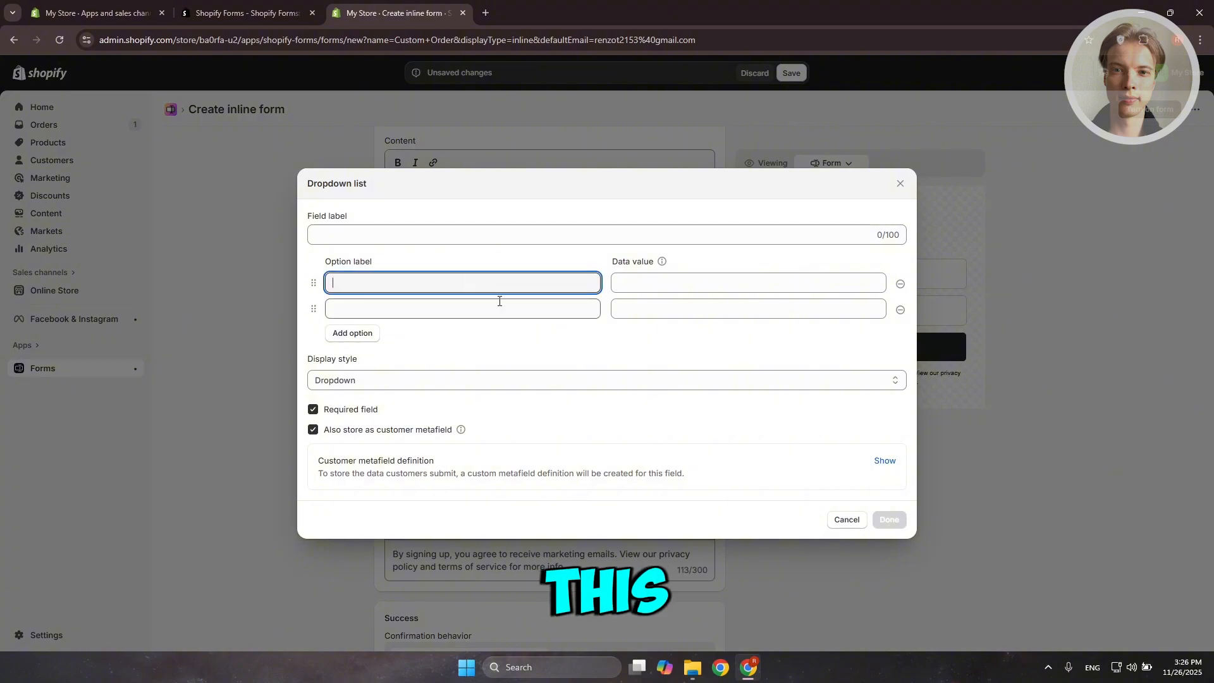
text(Small)
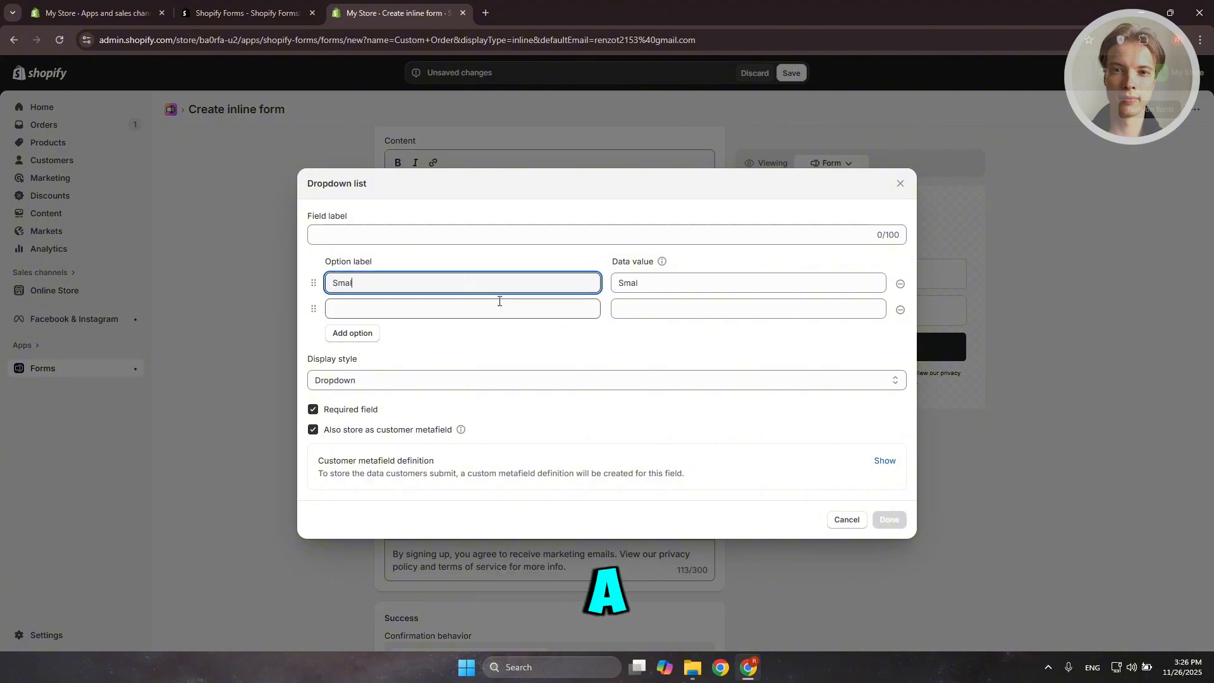
click(518, 301)
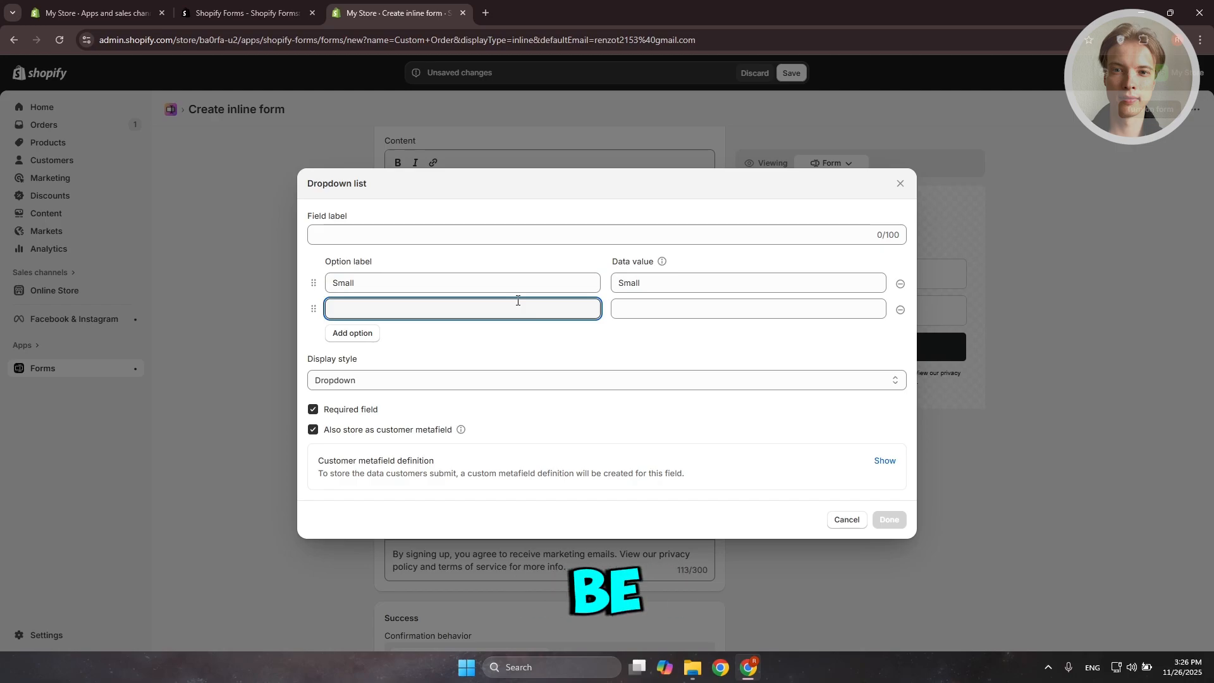
text(Medium)
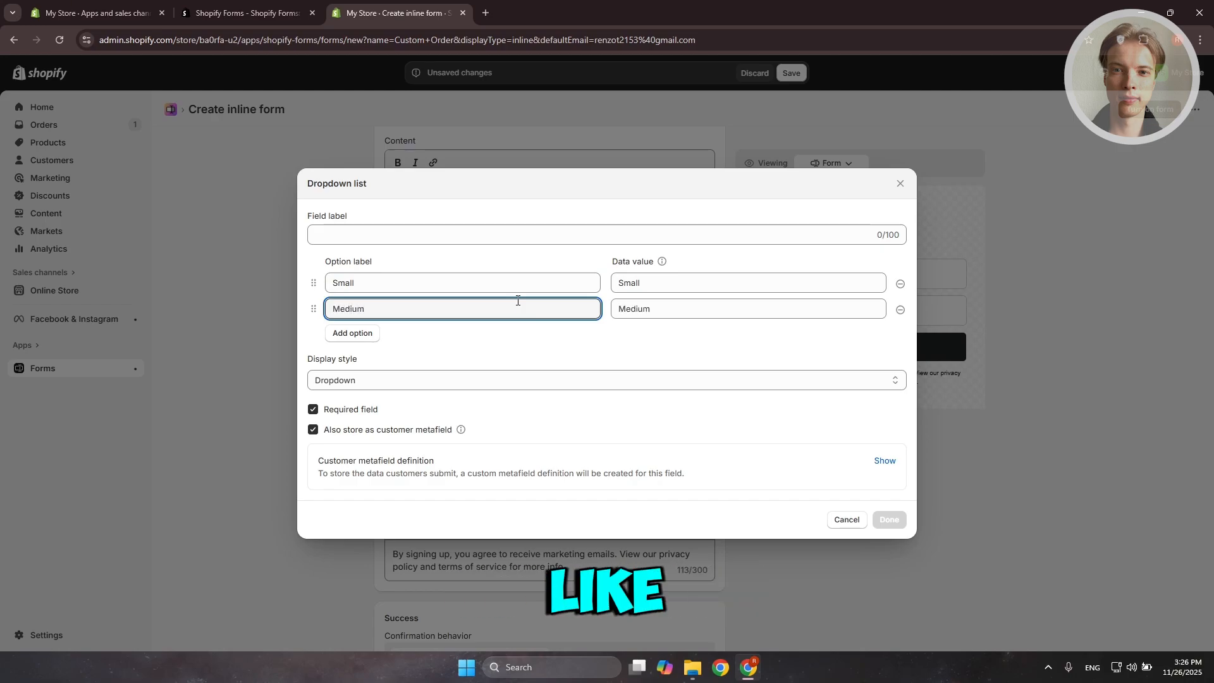
click(345, 335)
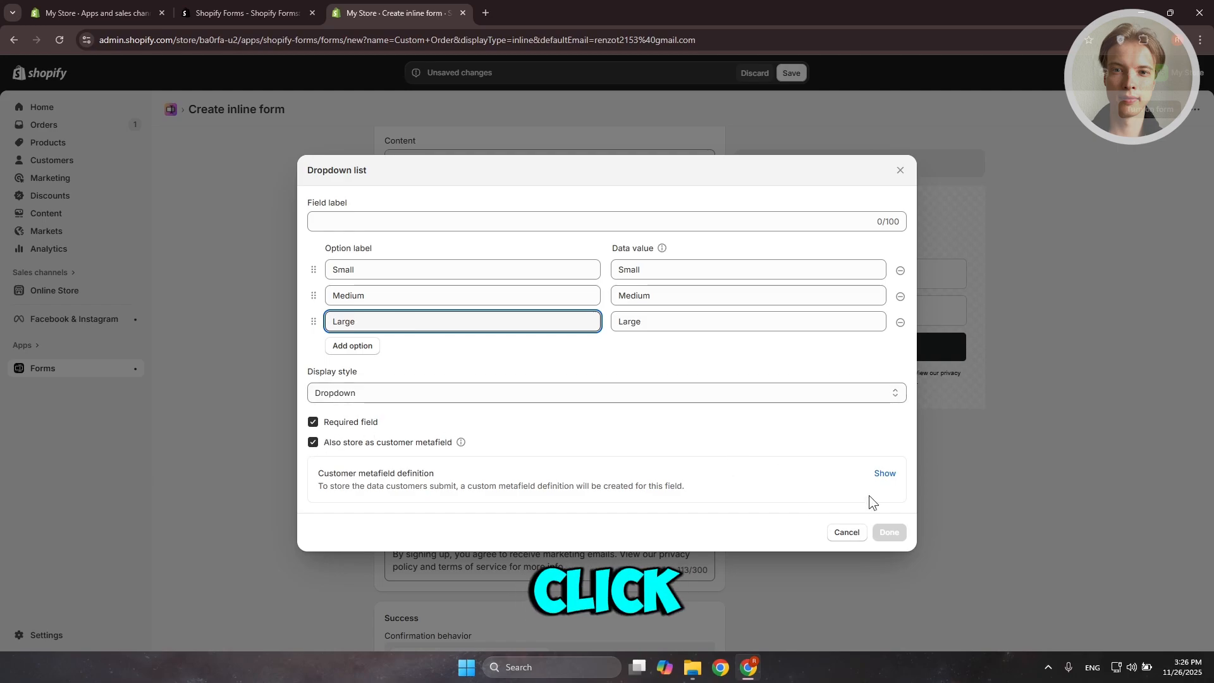
click(395, 219)
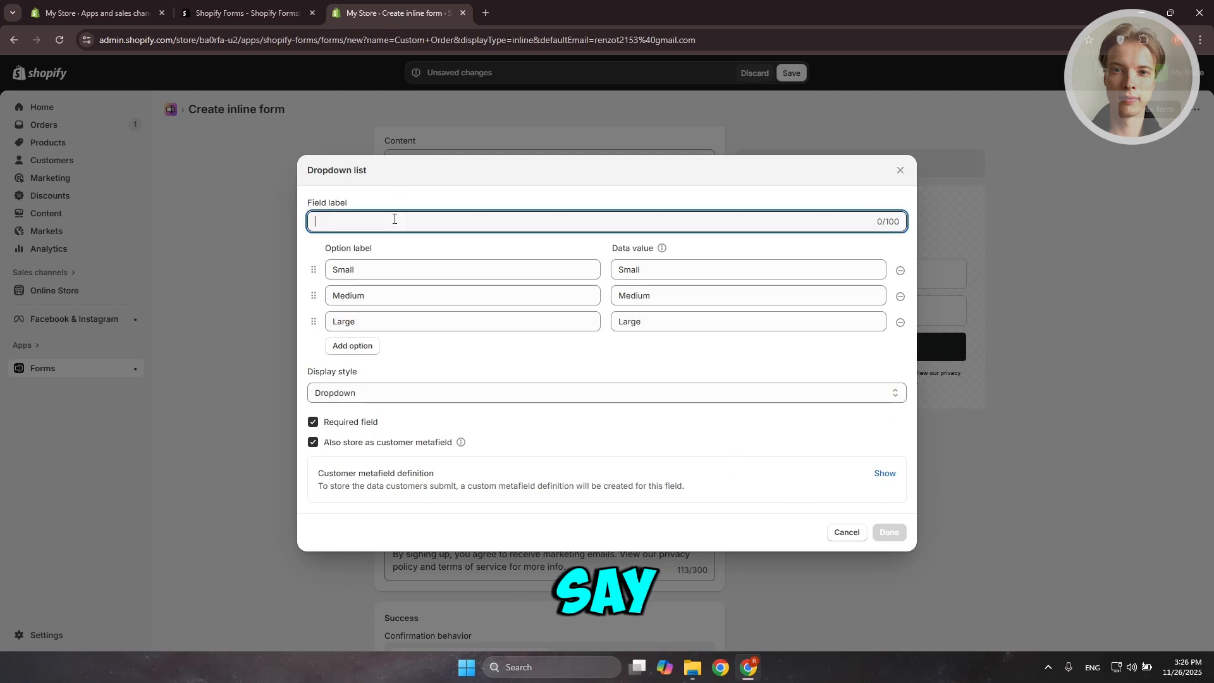
text(Size)
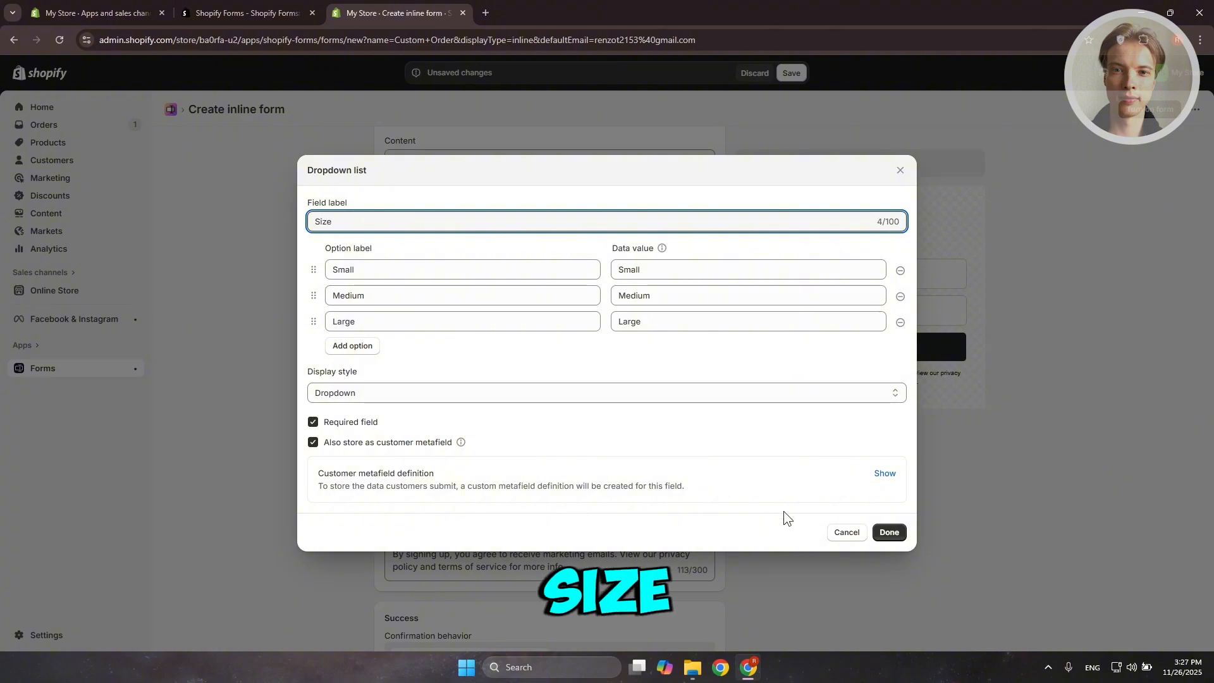
click(891, 532)
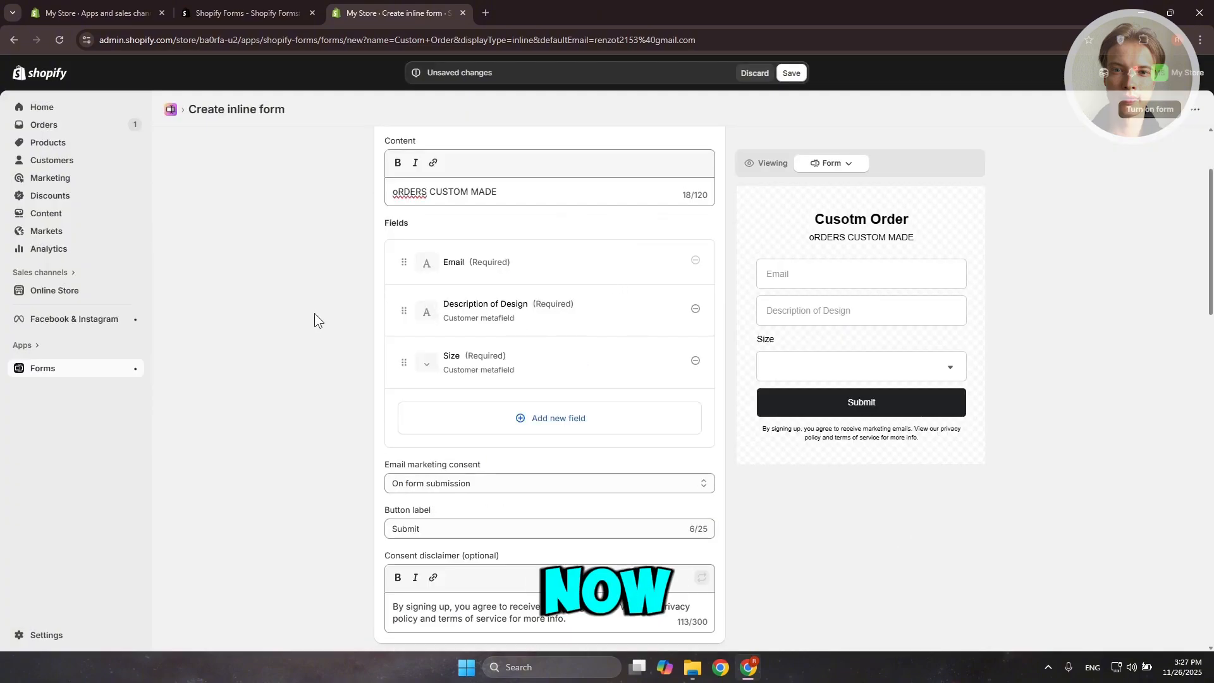
- Correct the first letter of the form's content text so it reads "ORDERS CUSTOM MADE"
click(394, 194)
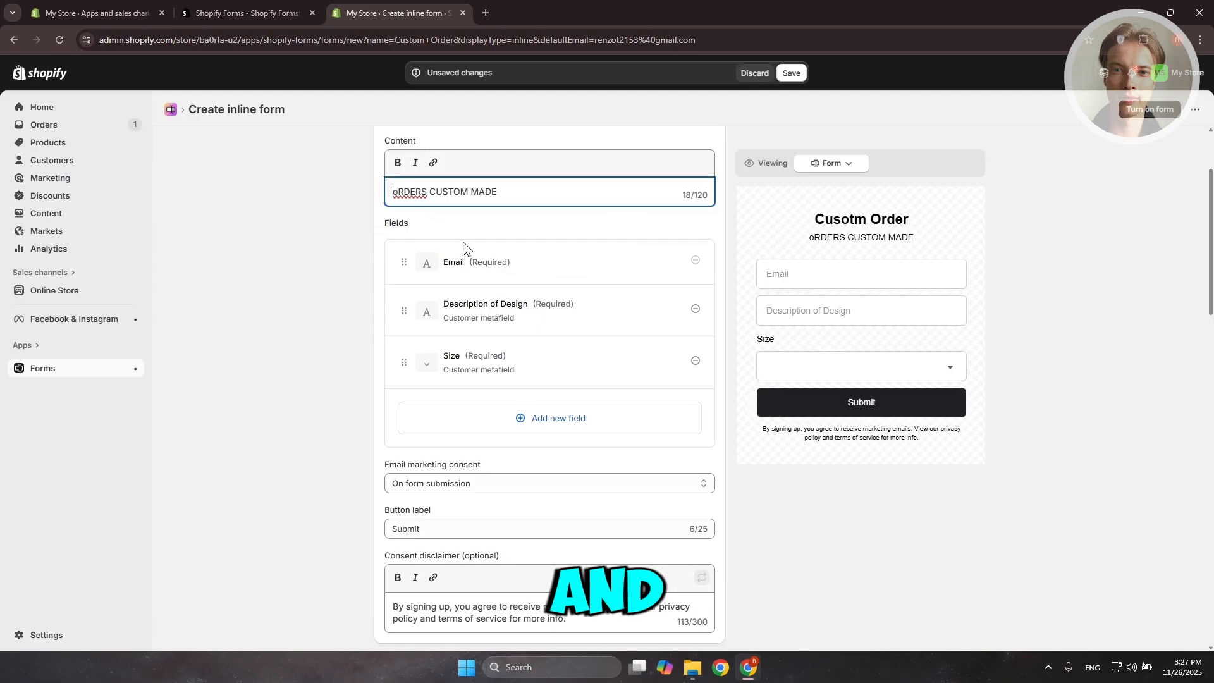
key(Delete)
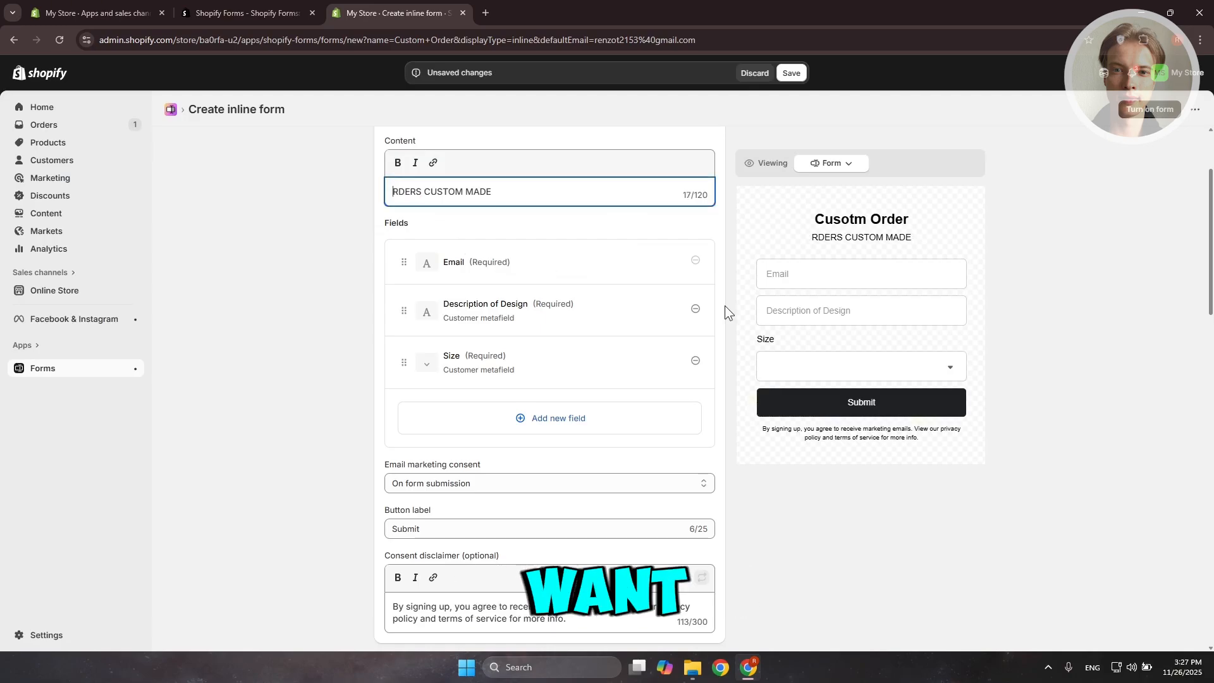
text(O)
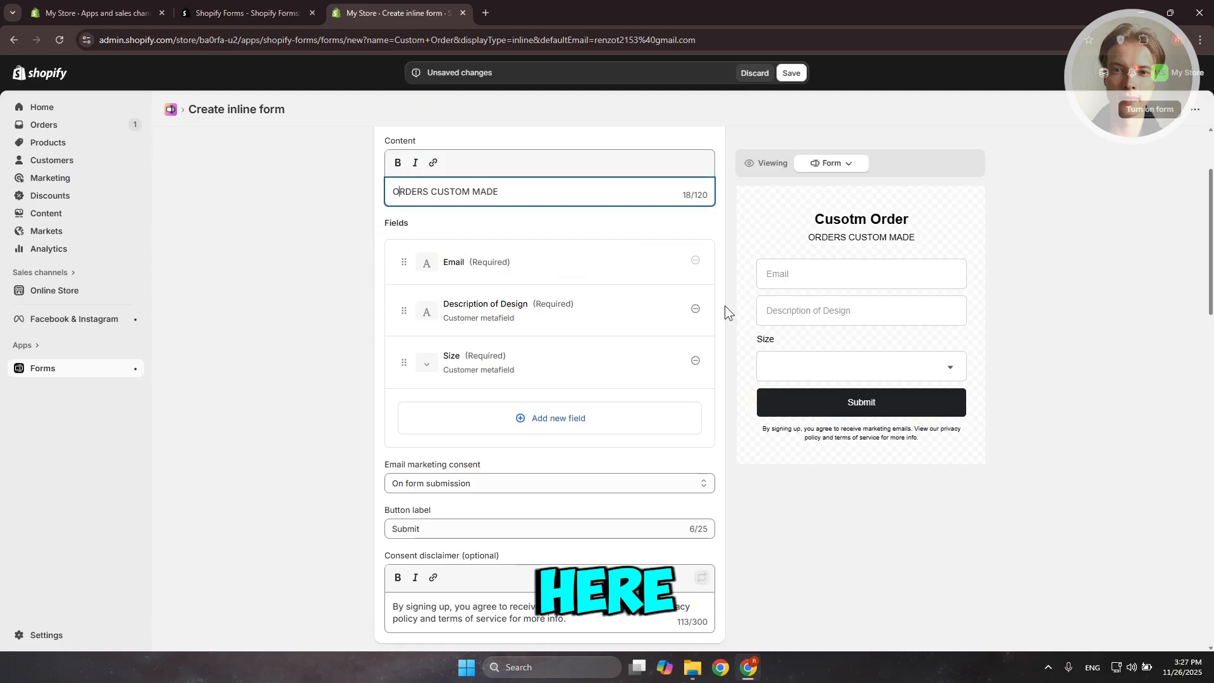
click(214, 450)
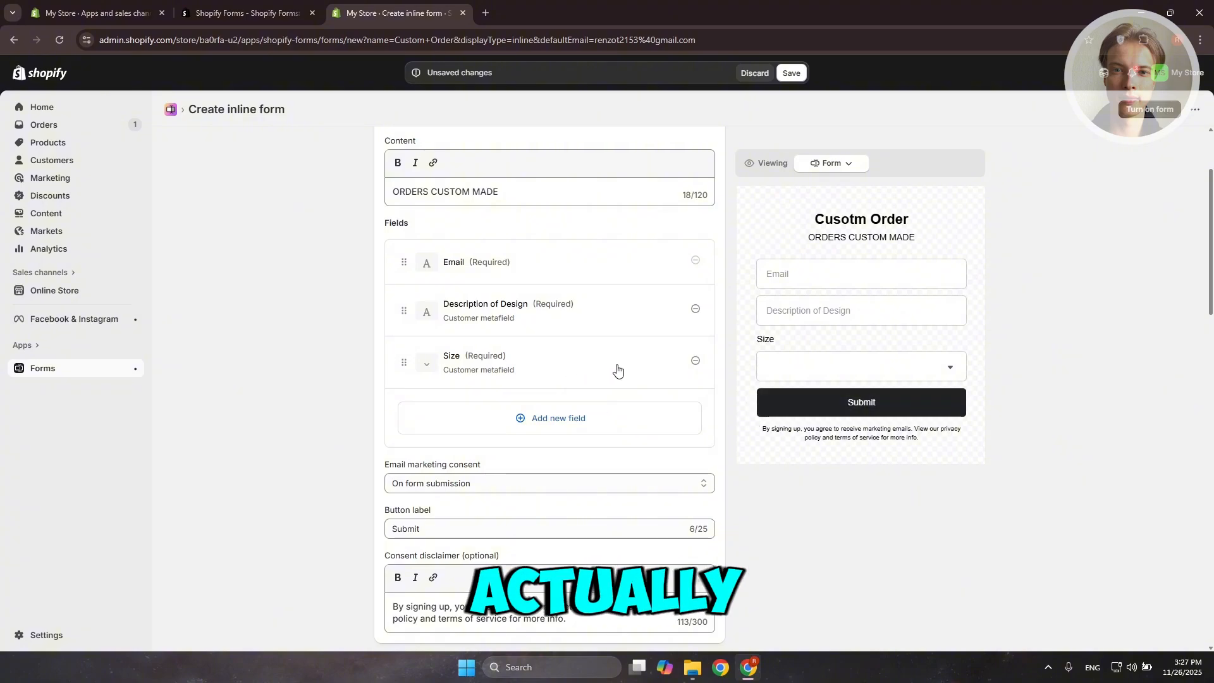
- Review the form's Success settings, including the confirmation behavior, discount option, title and thank-you message
scroll(636, 373, down, 6)
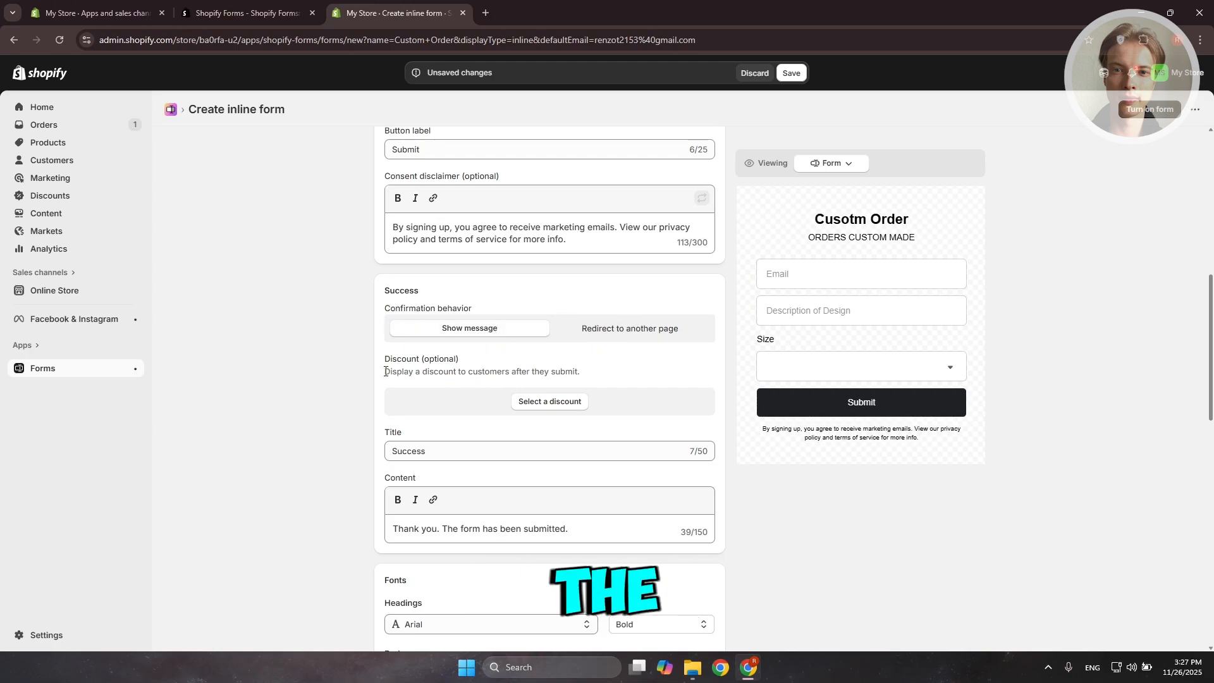
scroll(385, 372, down, 3)
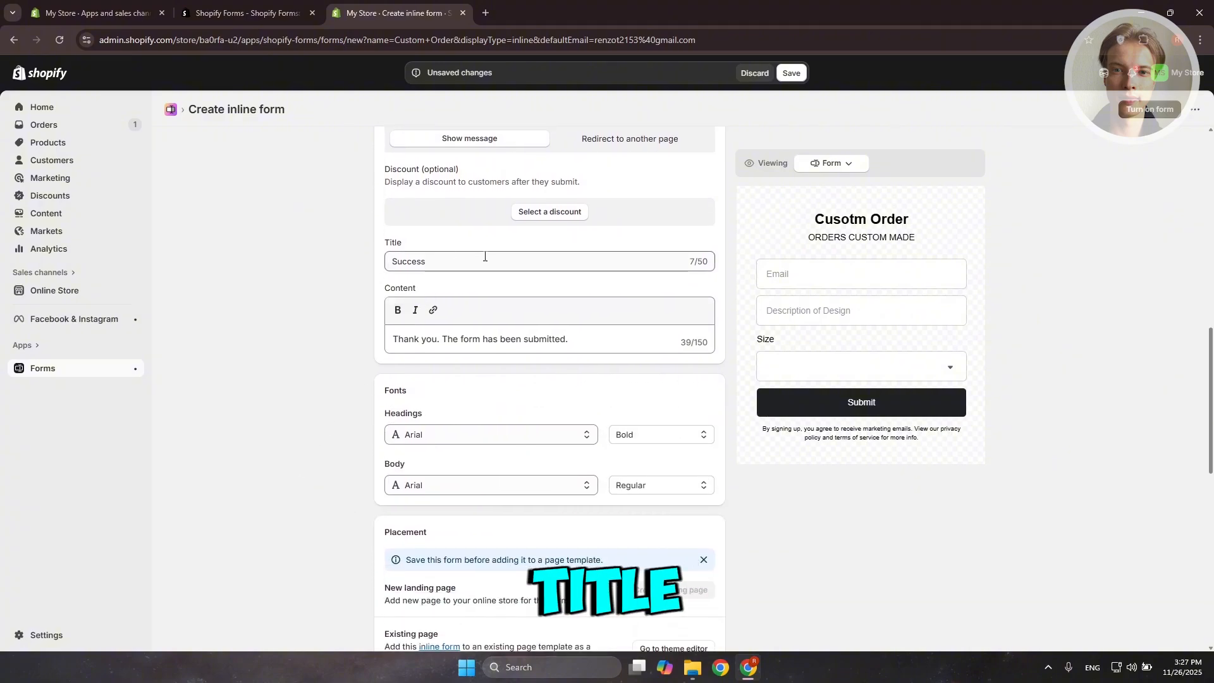
click(485, 256)
drag(615, 344, 498, 333)
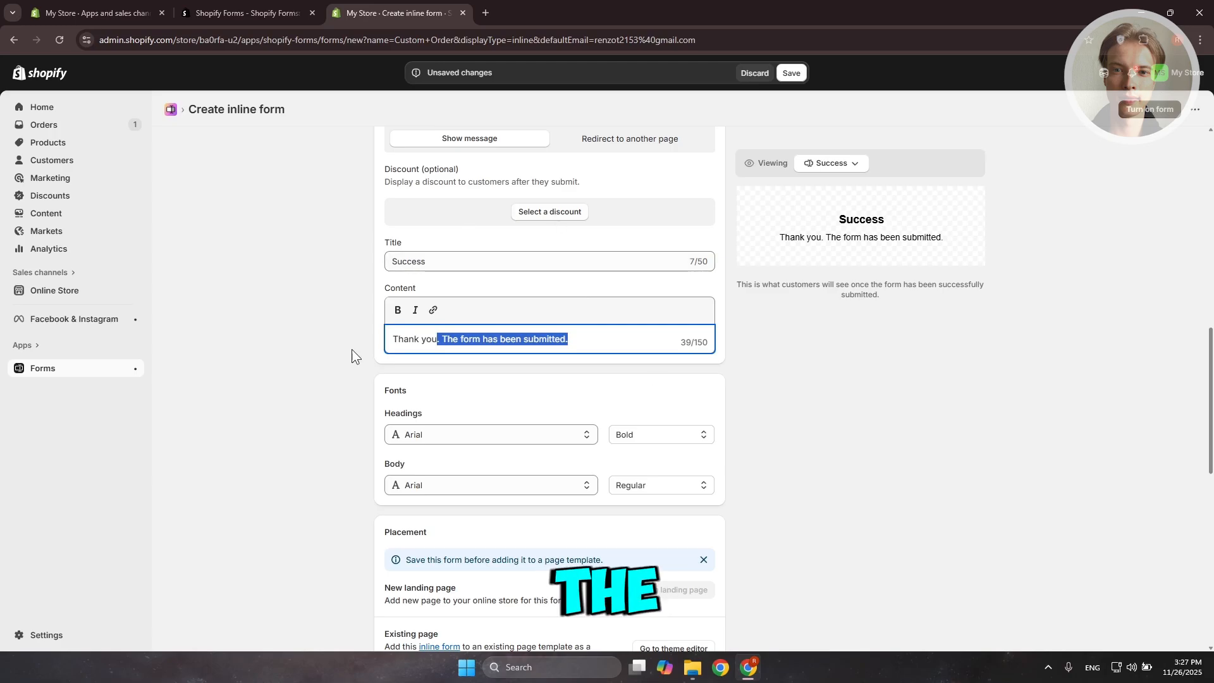
scroll(527, 293, up, 3)
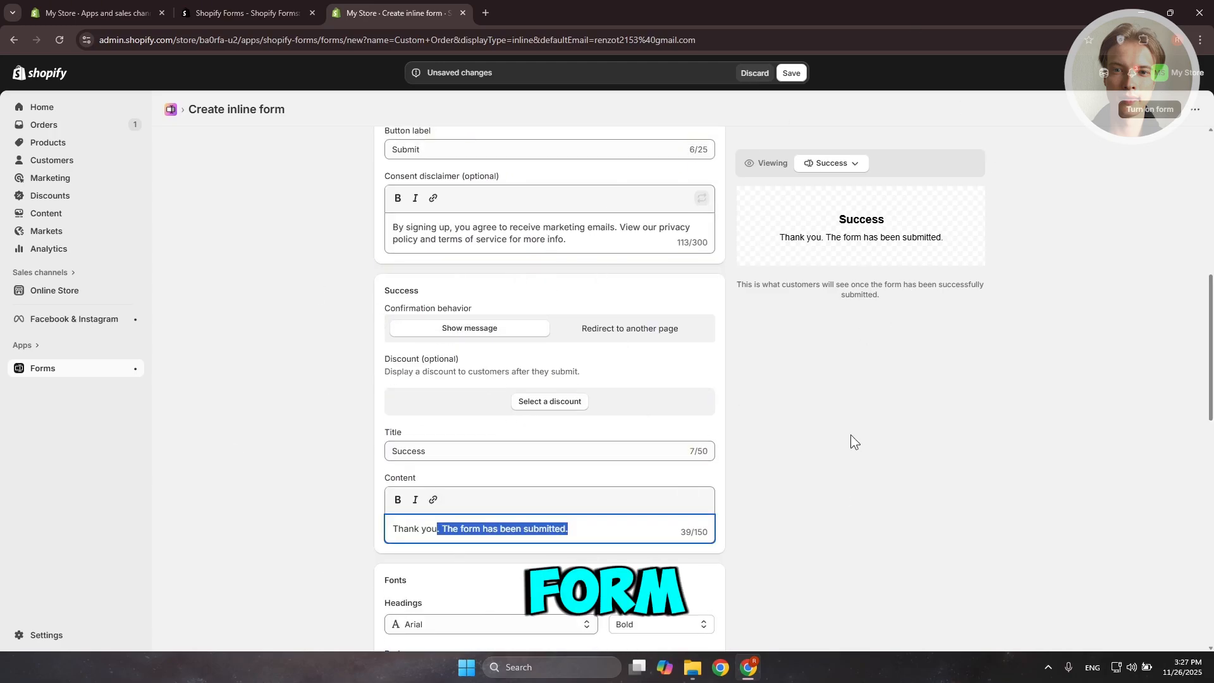
- Enable the email notification for each submission to this form and save the form
scroll(844, 434, down, 5)
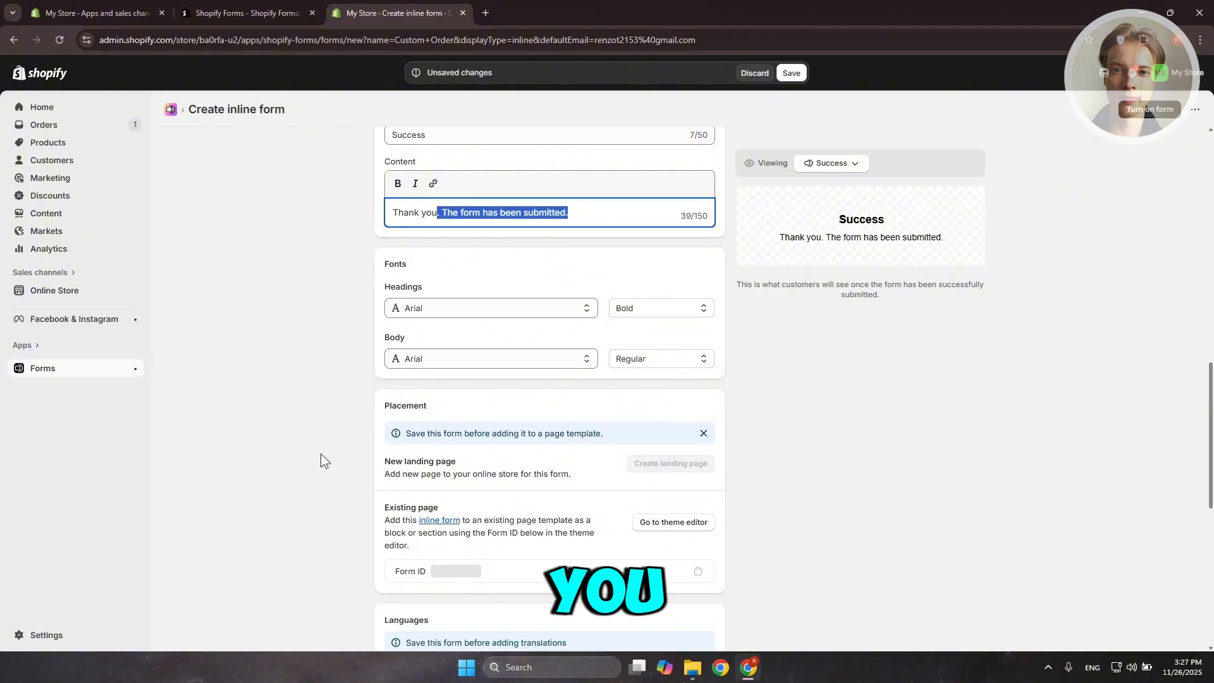
scroll(349, 490, down, 4)
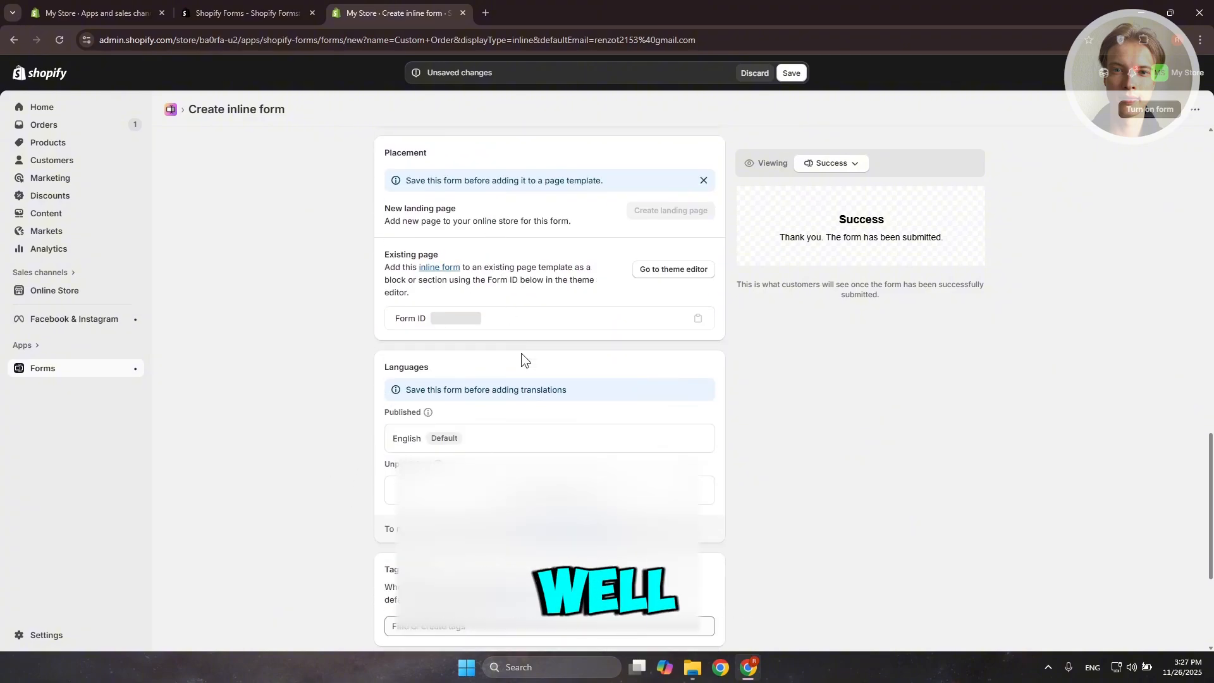
scroll(508, 401, down, 2)
scroll(506, 354, down, 2)
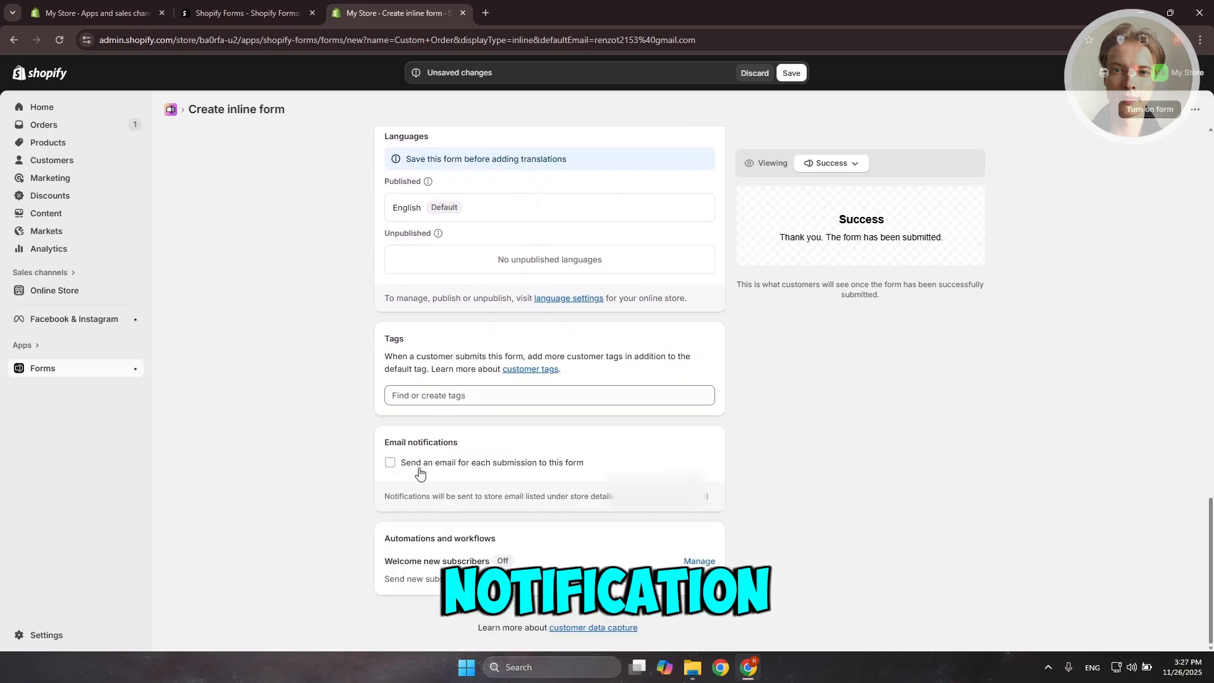
click(390, 462)
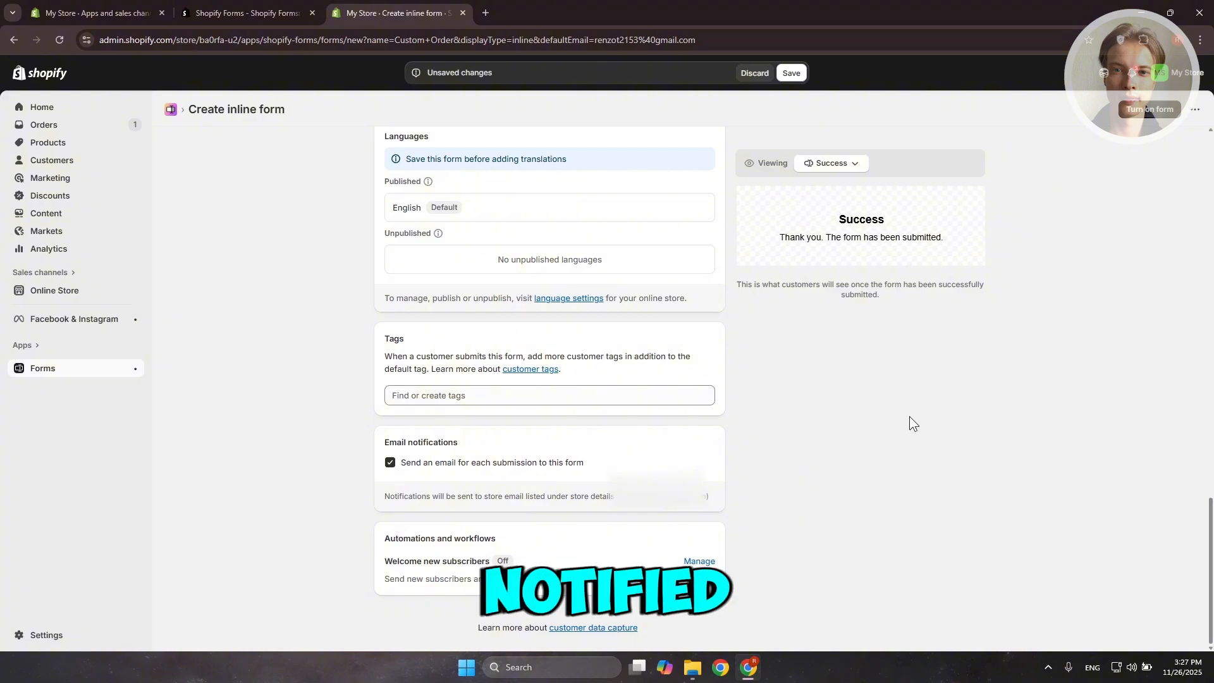
click(787, 73)
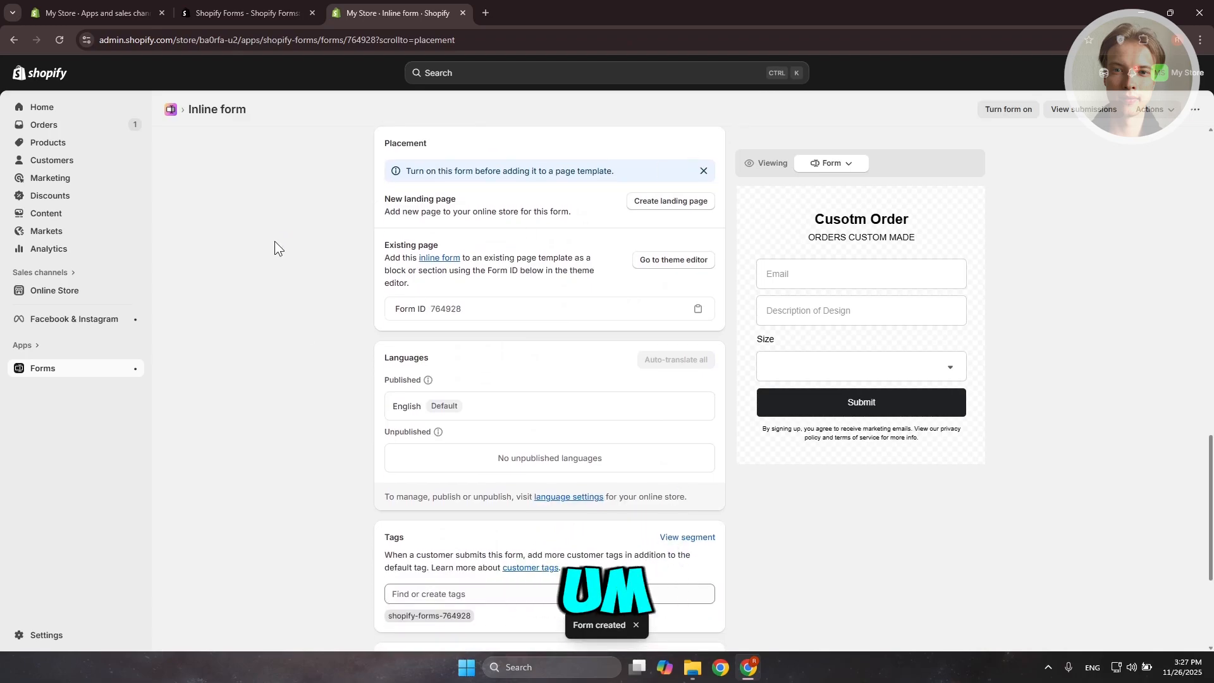
- Open the current Dawn theme of the online store for editing and check the available page templates, staying on the Home page
click(54, 290)
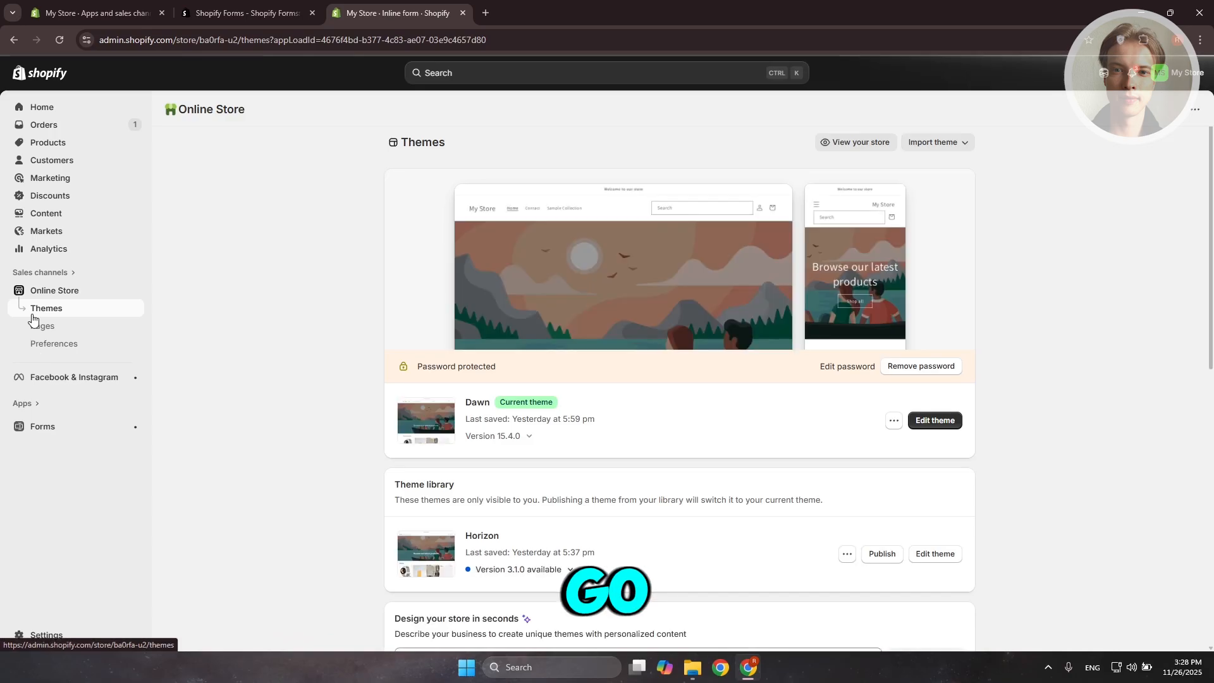
click(935, 420)
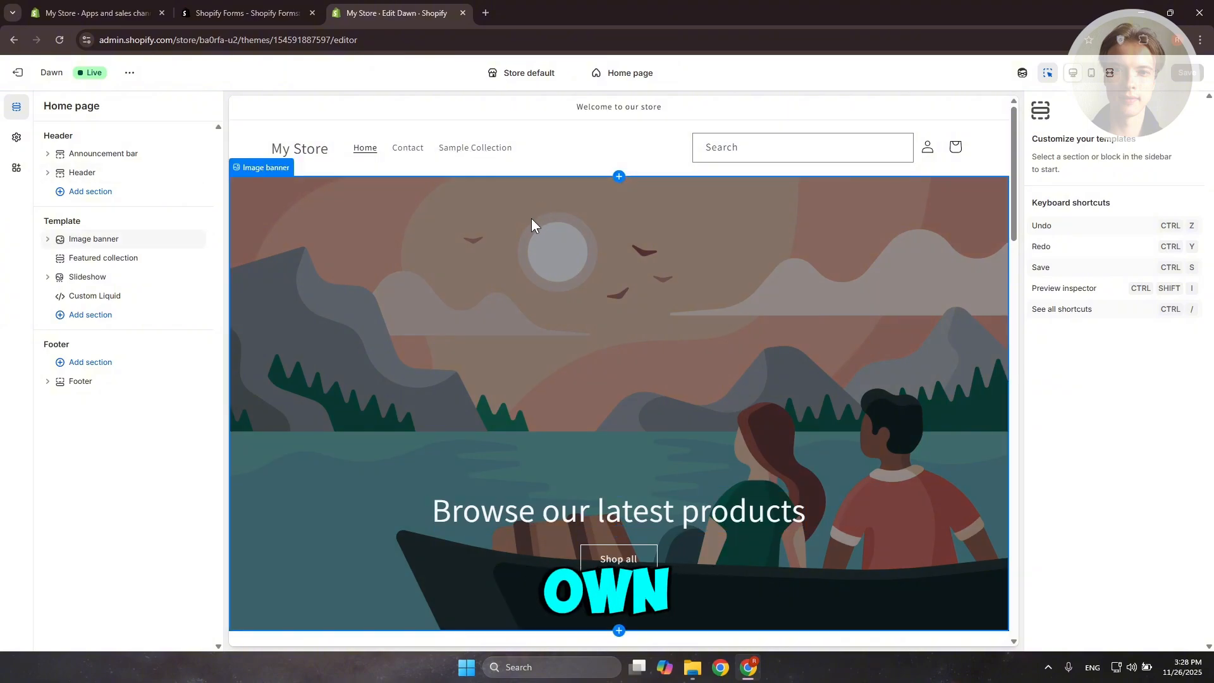
click(630, 74)
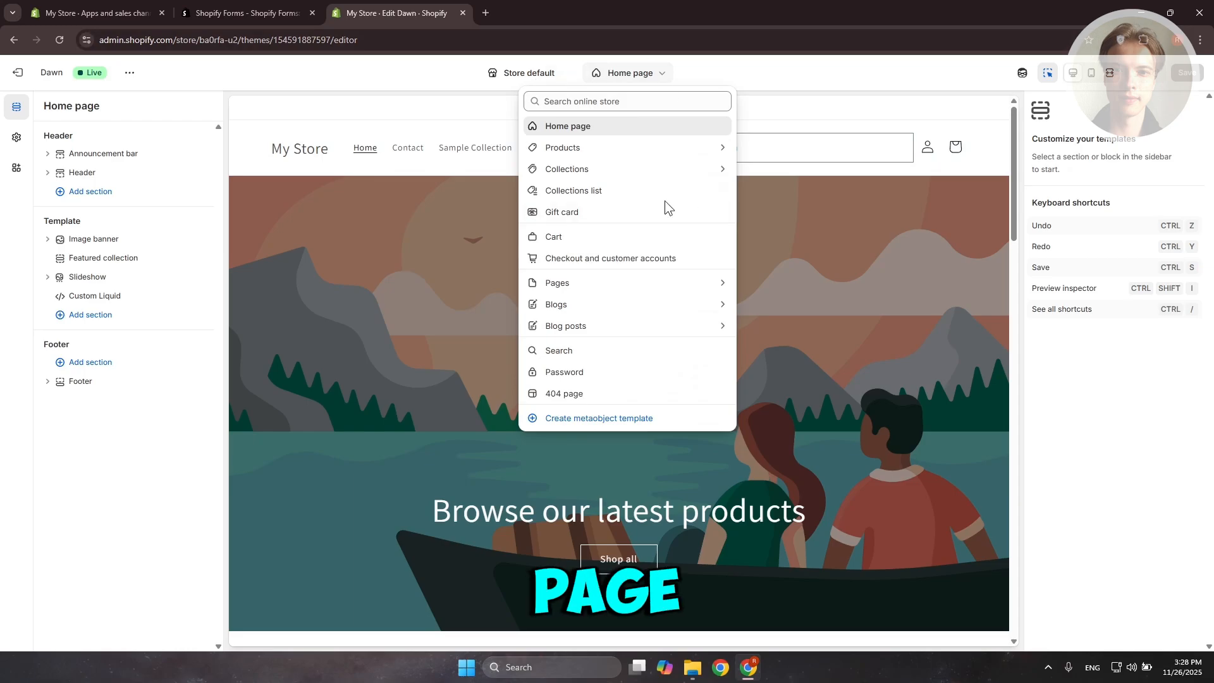
click(416, 321)
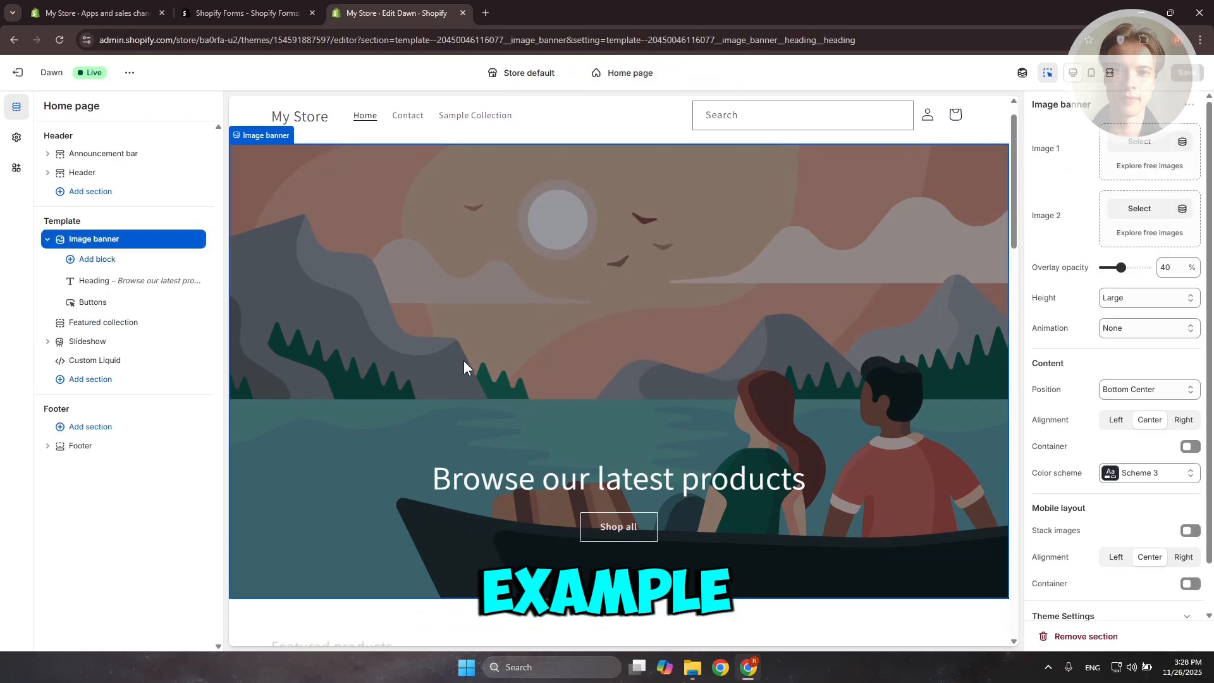
- Add the Forms app as a new section after Custom Liquid in the Home page template
scroll(464, 360, down, 15)
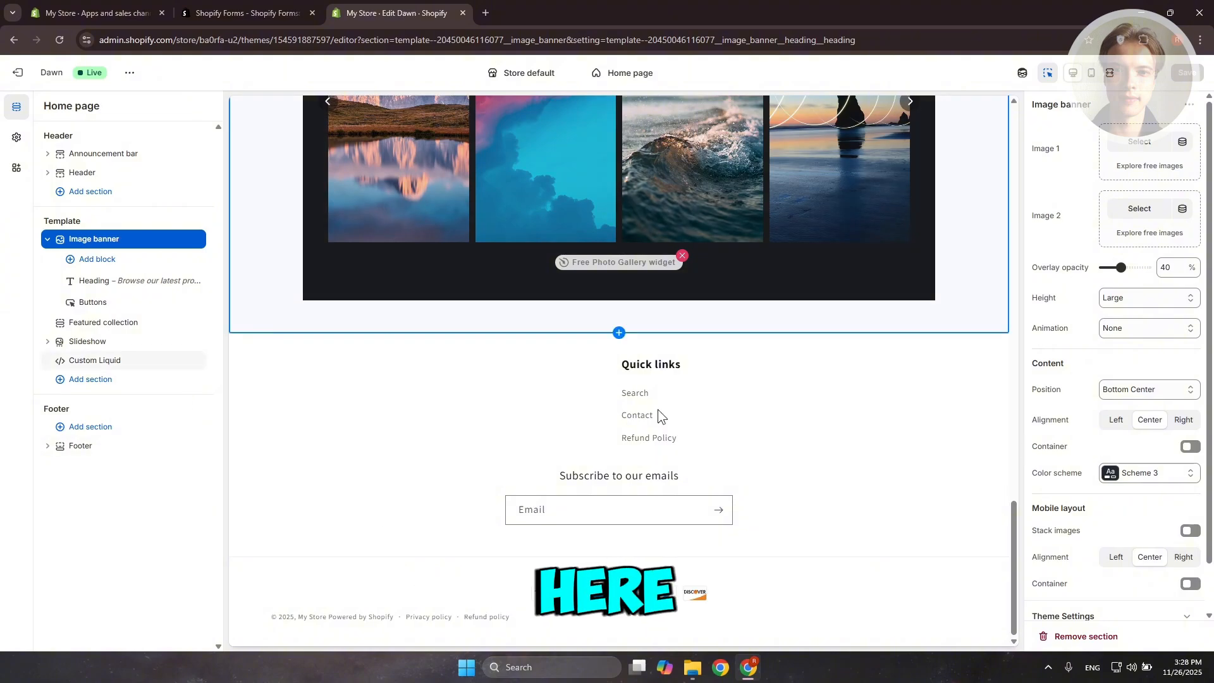
click(77, 382)
scroll(278, 481, down, 8)
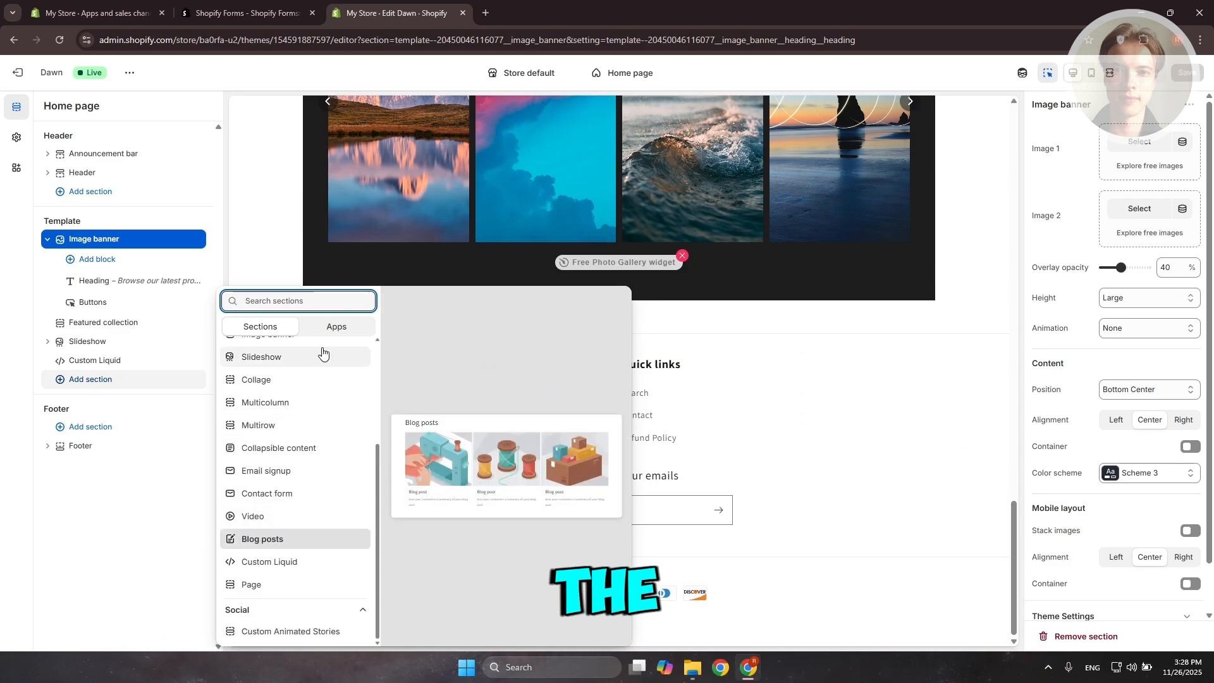
scroll(324, 354, up, 1)
click(333, 326)
click(296, 353)
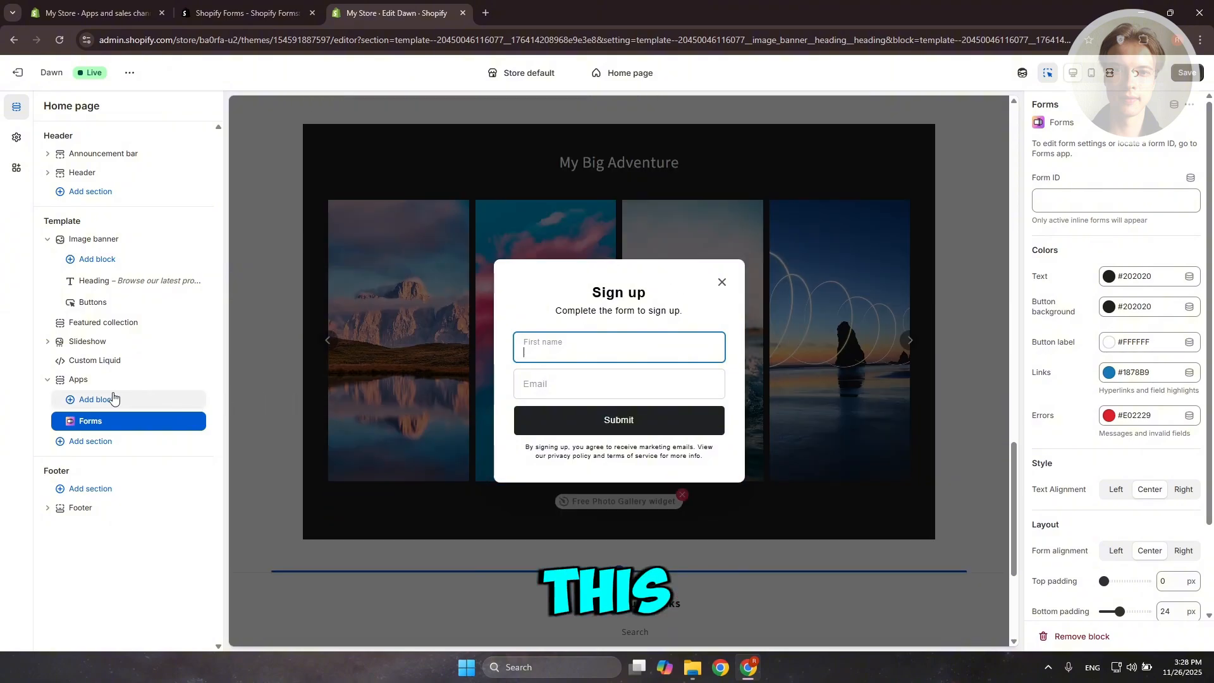
- Add another Forms app block inside the Apps section of the Home page template
scroll(1098, 521, down, 3)
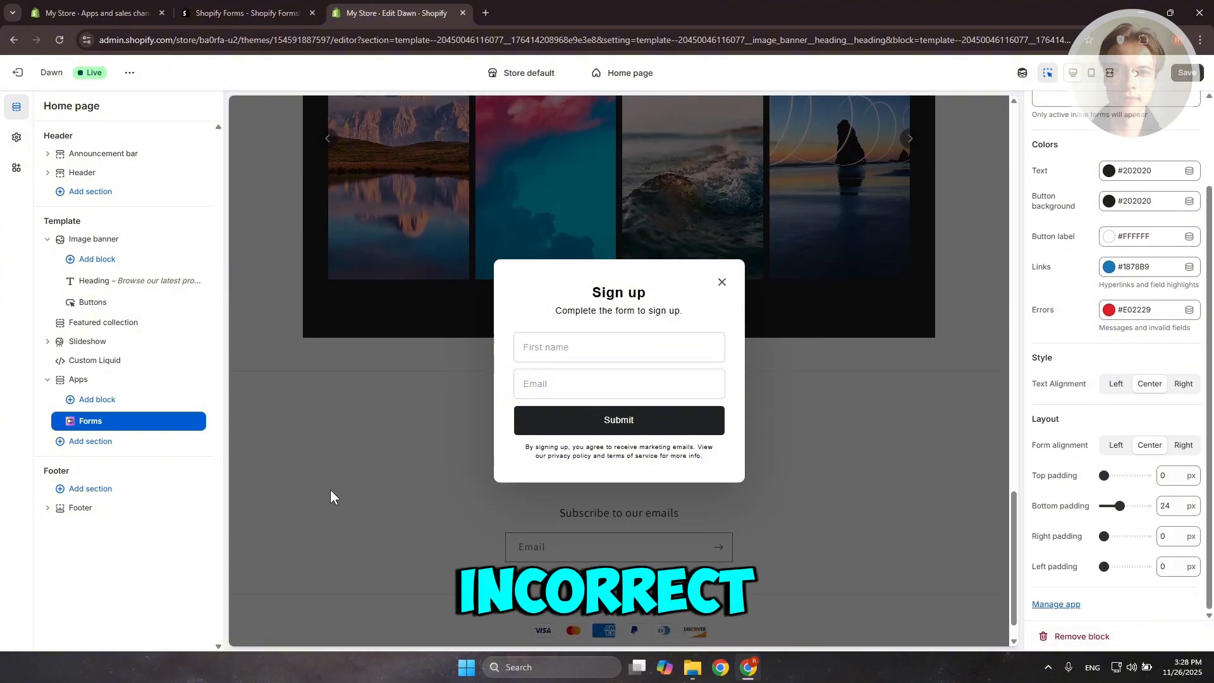
click(89, 403)
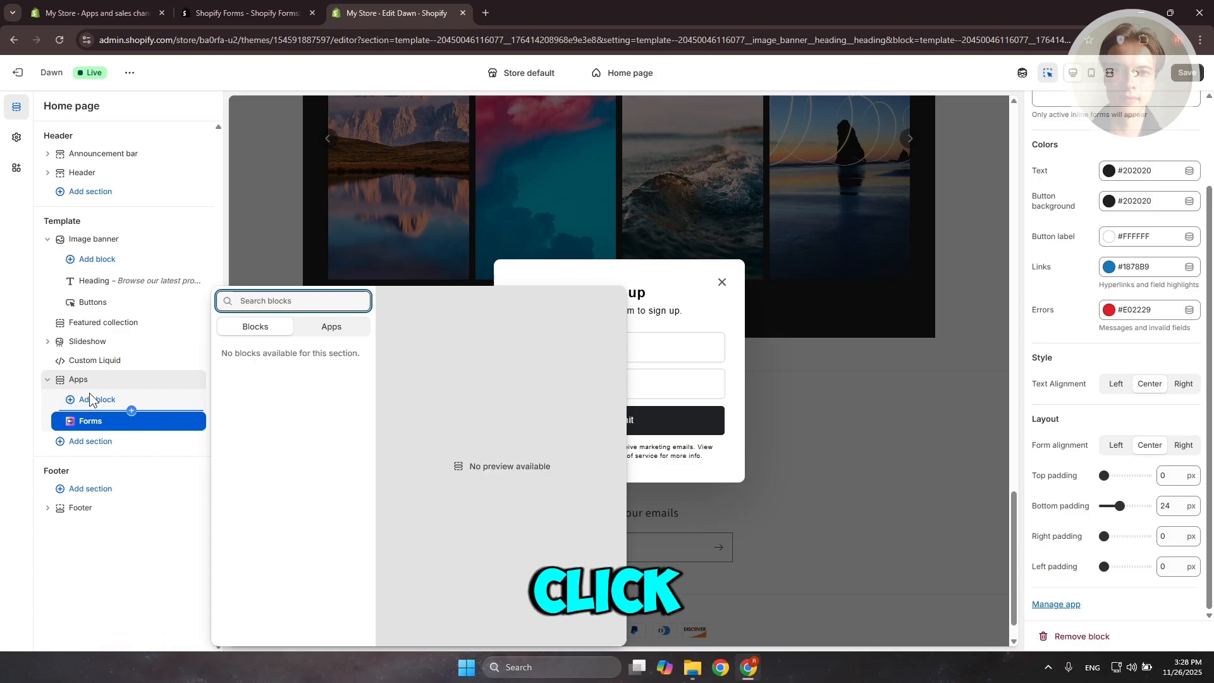
click(330, 327)
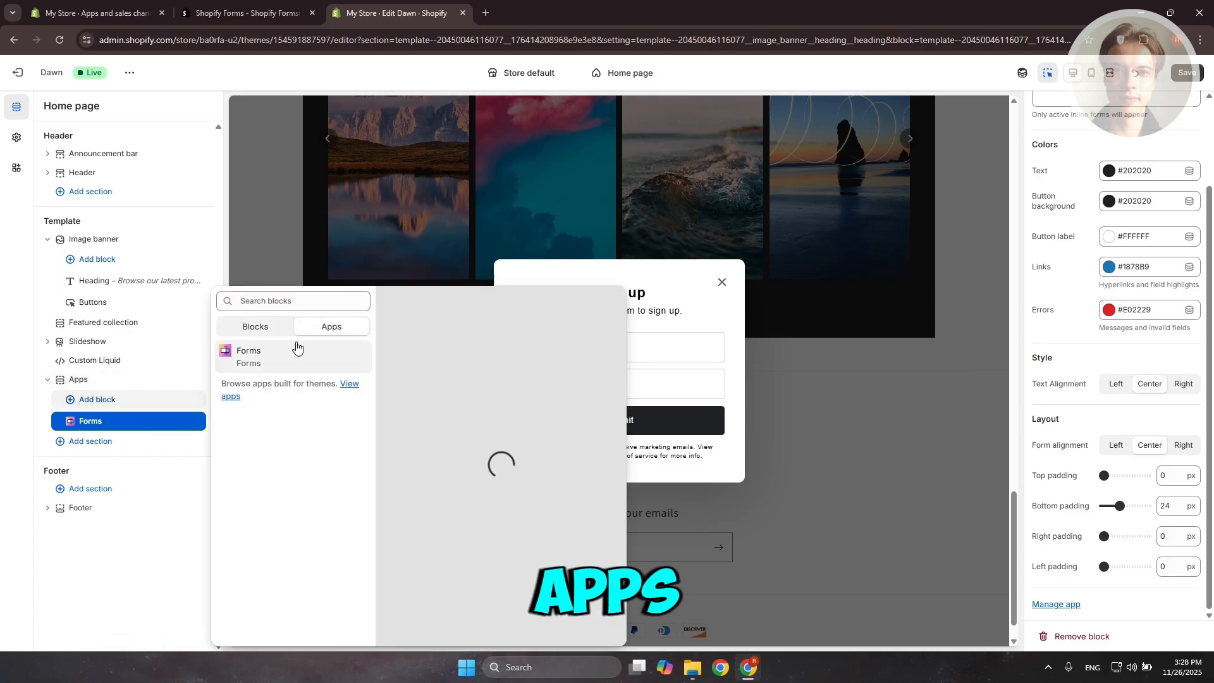
click(265, 354)
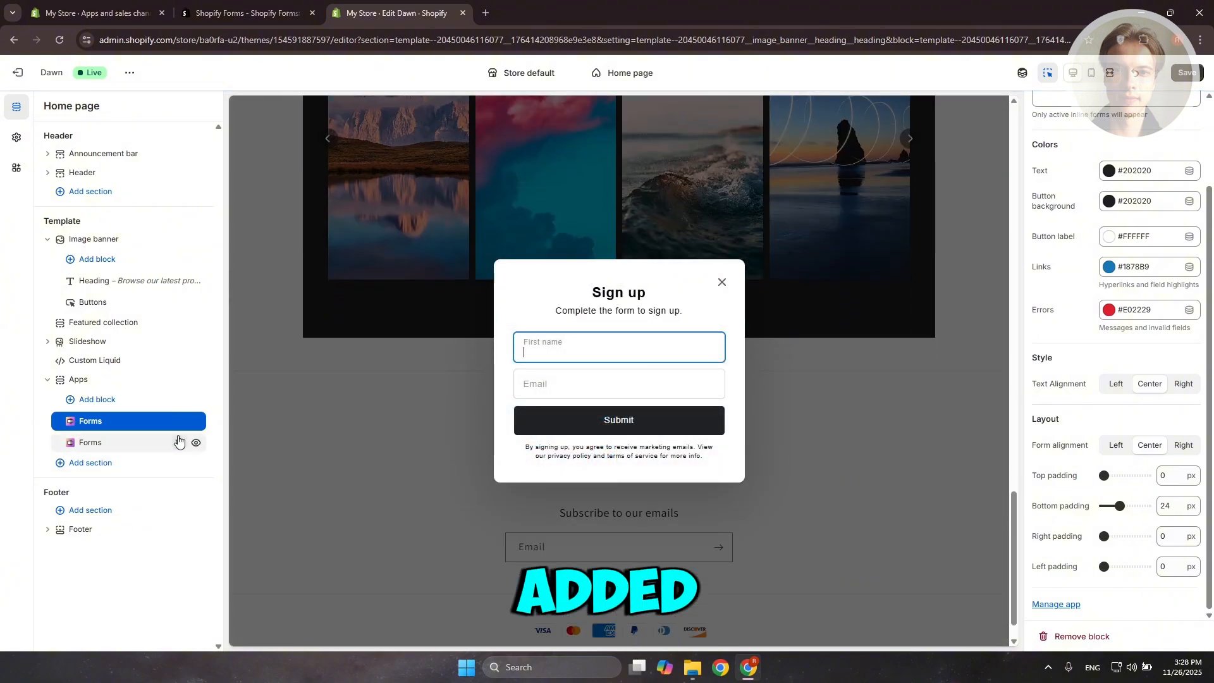
- Select the second Forms block in the Home page's Apps section and turn on the Custom Order inline form in Shopify Forms
click(179, 442)
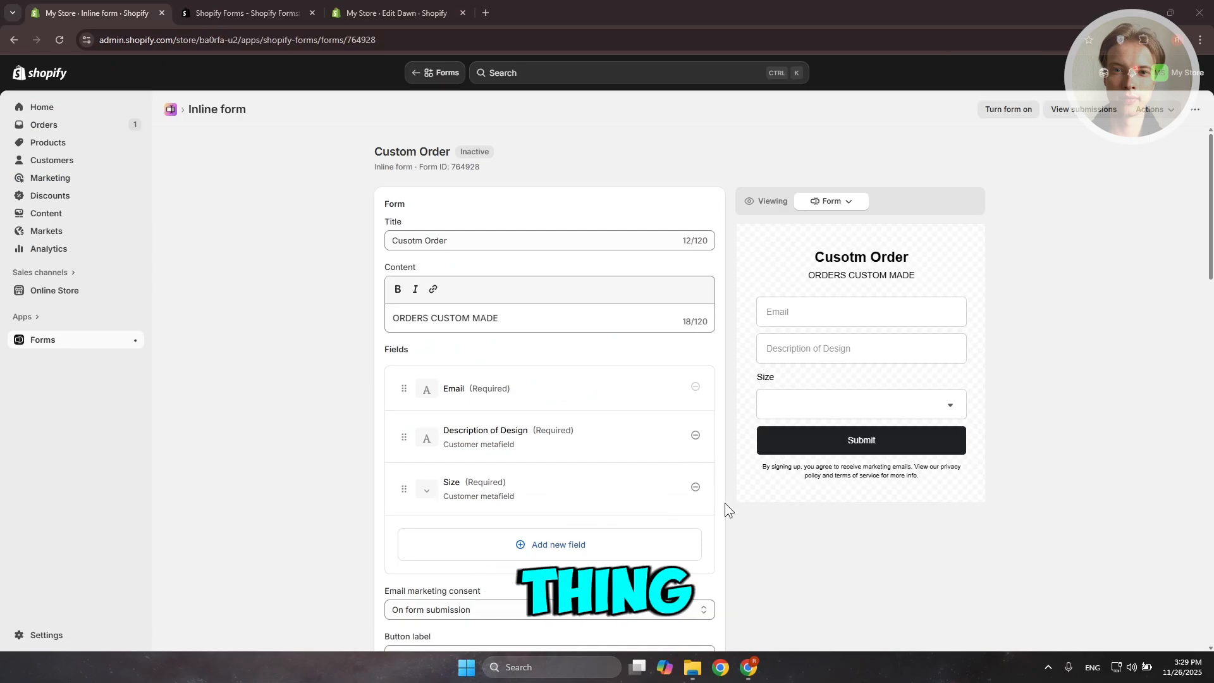
click(1010, 111)
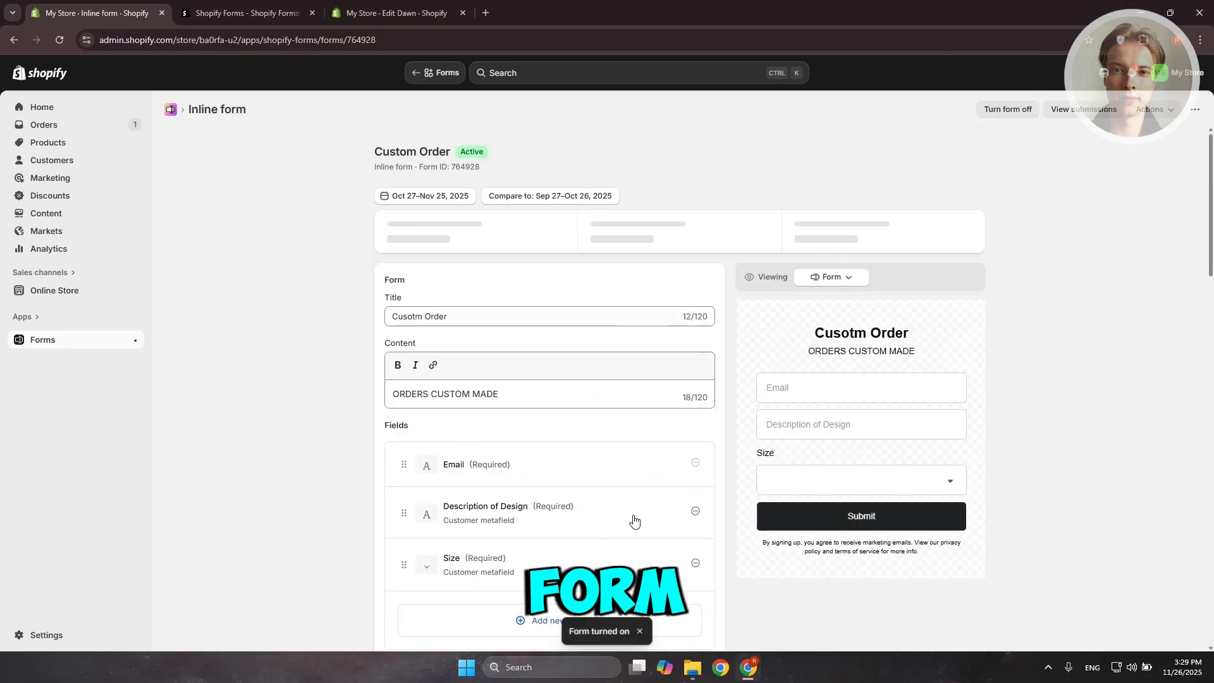
- Assign the Custom Order form's ID, 764928, to the Forms block on the Home page and save the theme
scroll(574, 344, down, 5)
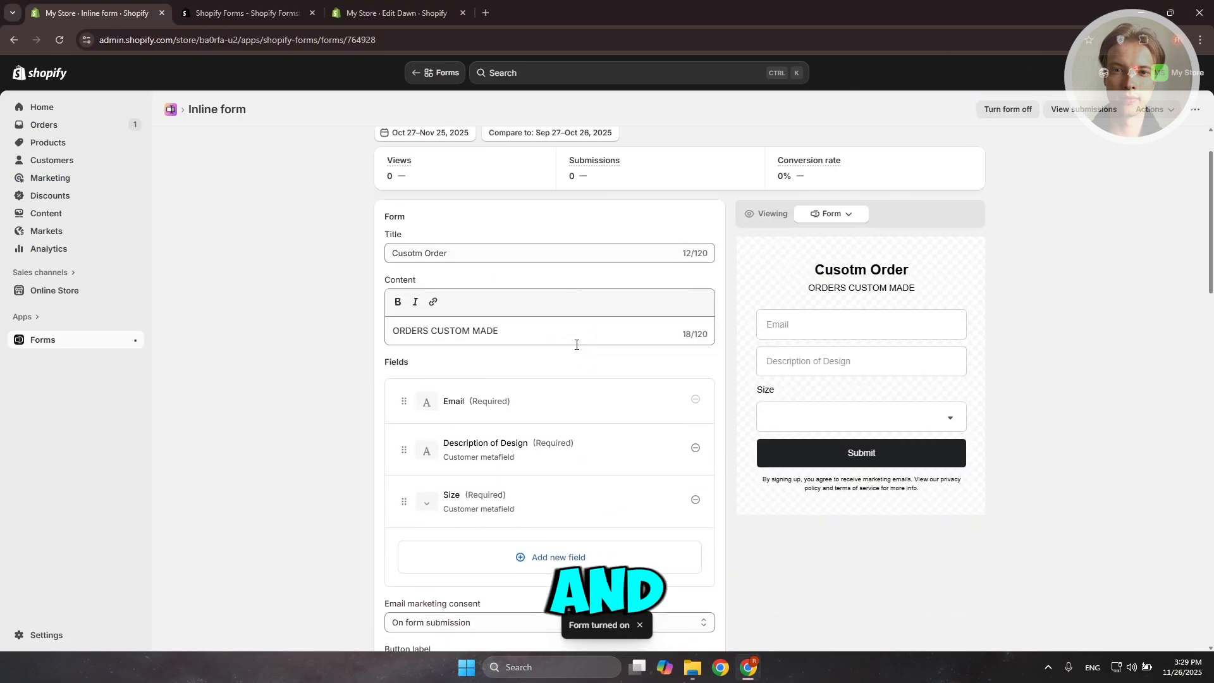
scroll(576, 344, down, 10)
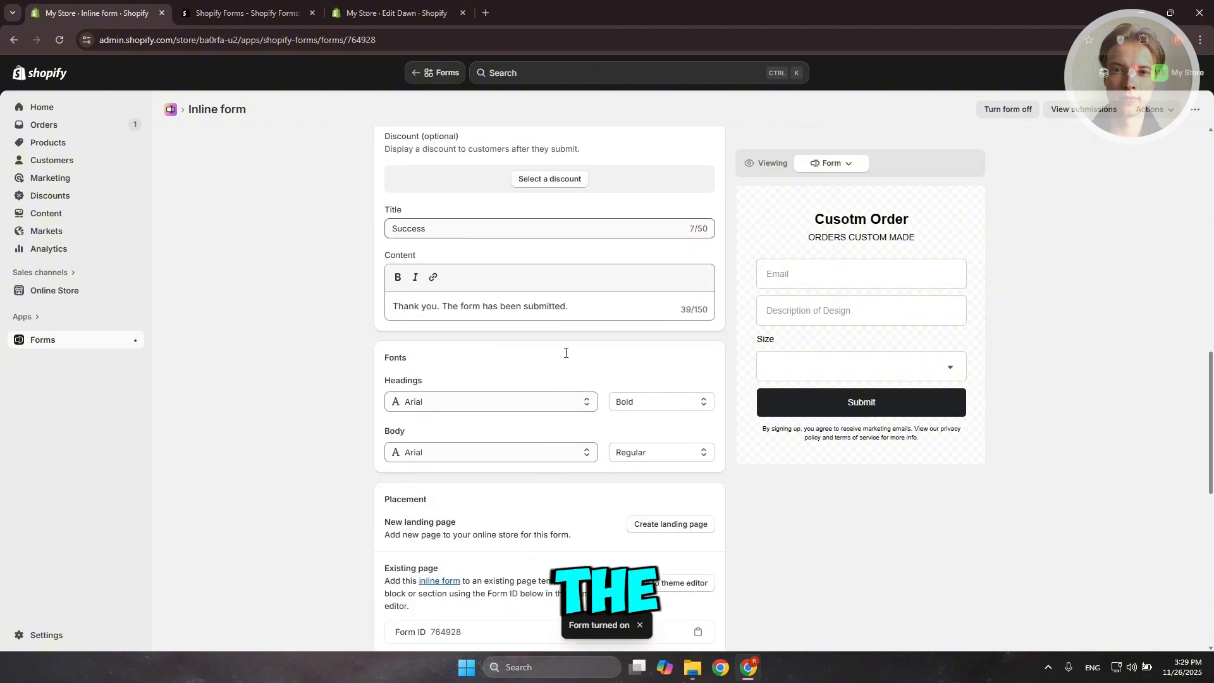
scroll(440, 505, up, 1)
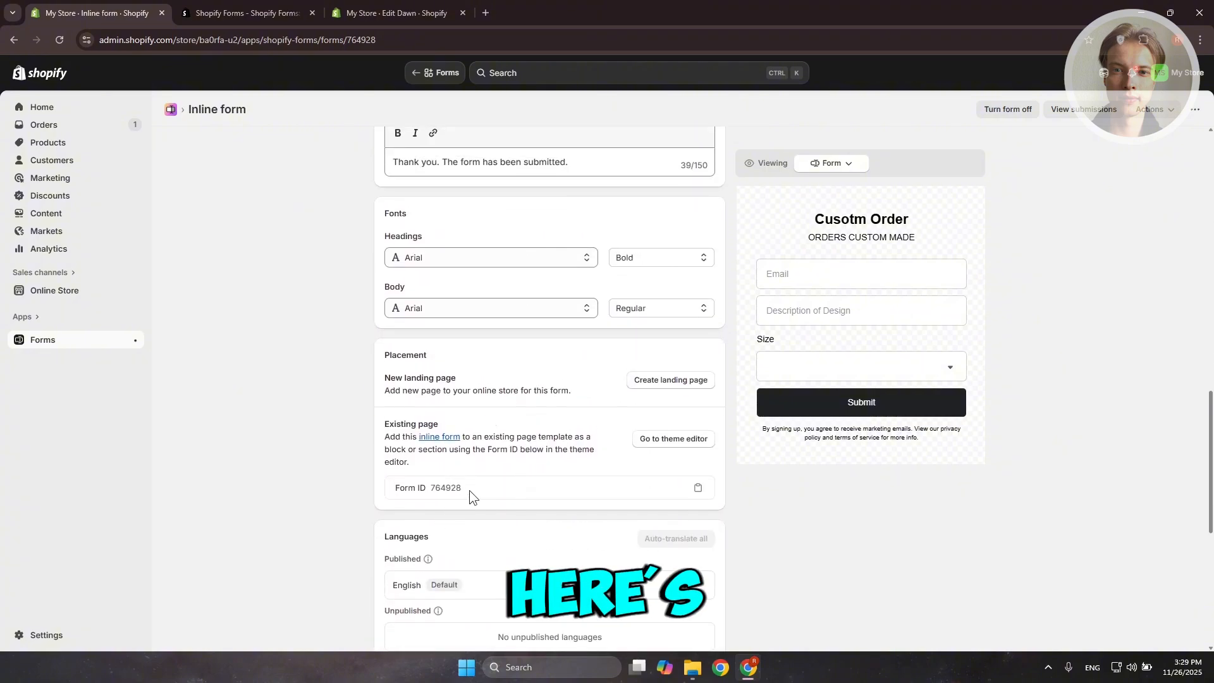
drag(469, 490, 435, 493)
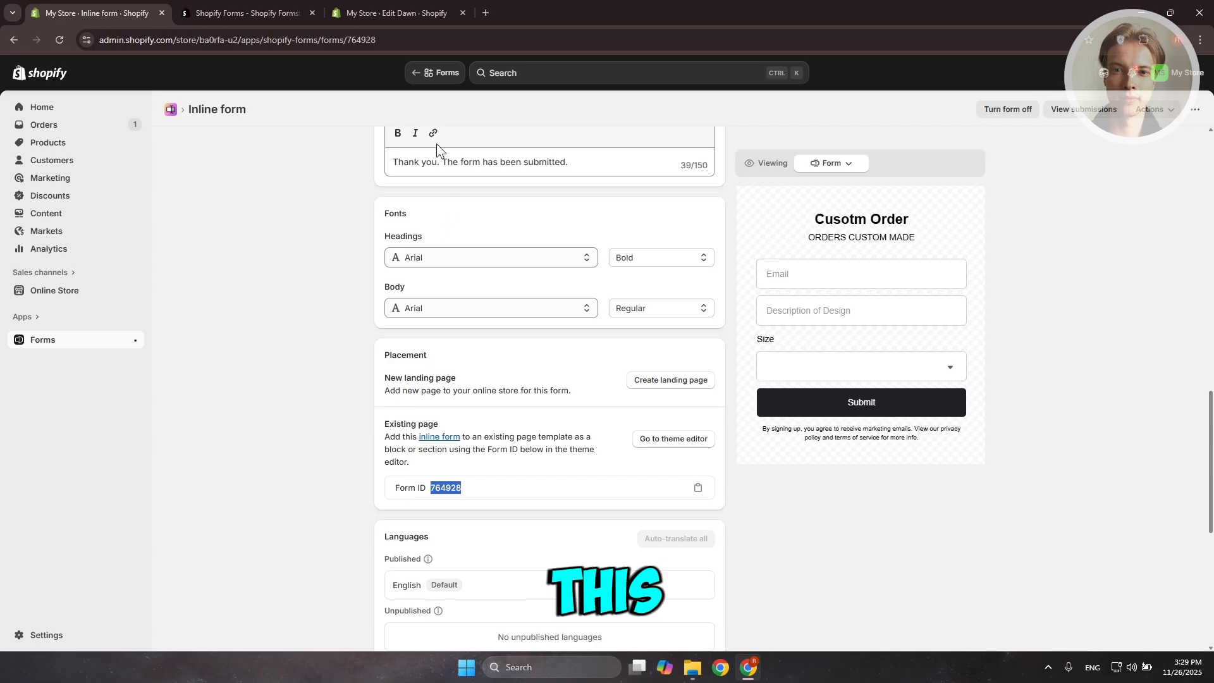
click(427, 17)
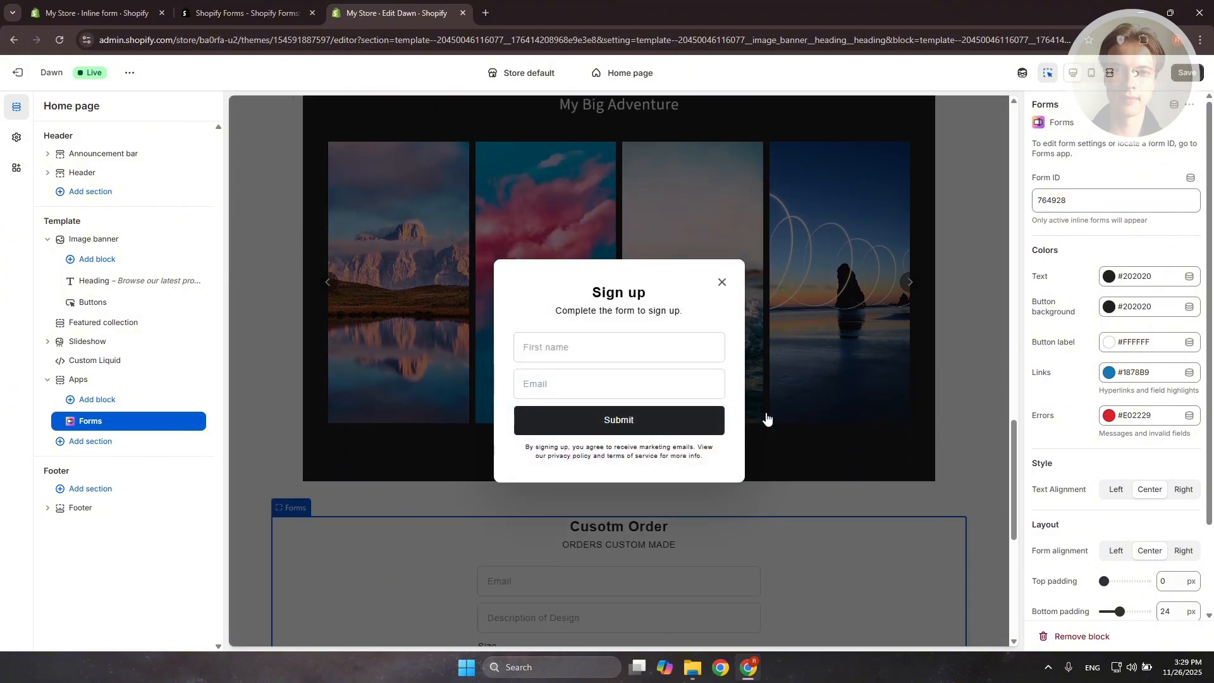
click(1188, 72)
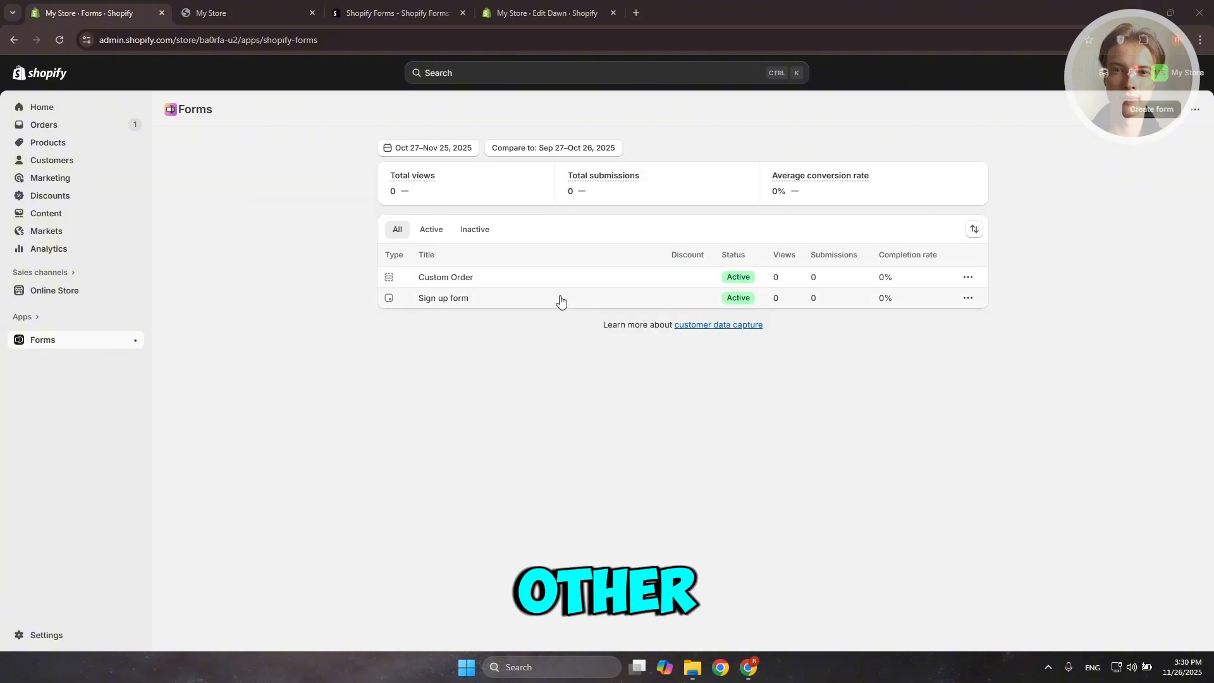
- Turn off the Sign up popup form in Shopify Forms and reload the storefront's home page
click(457, 301)
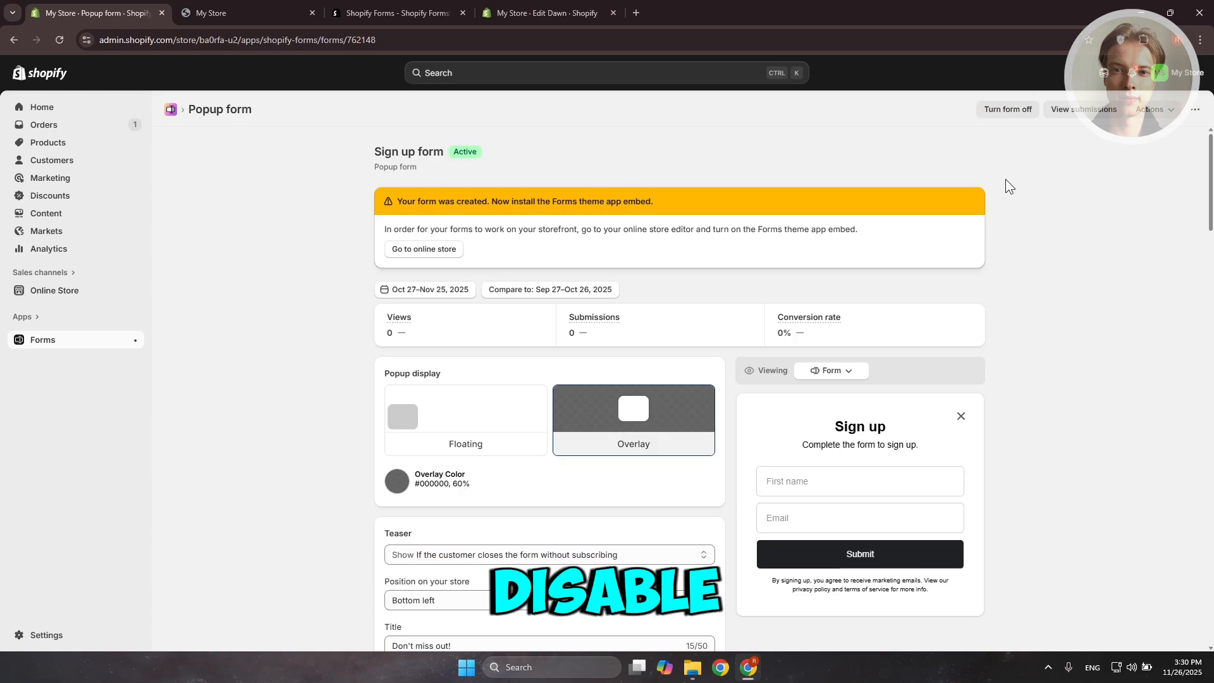
click(1026, 112)
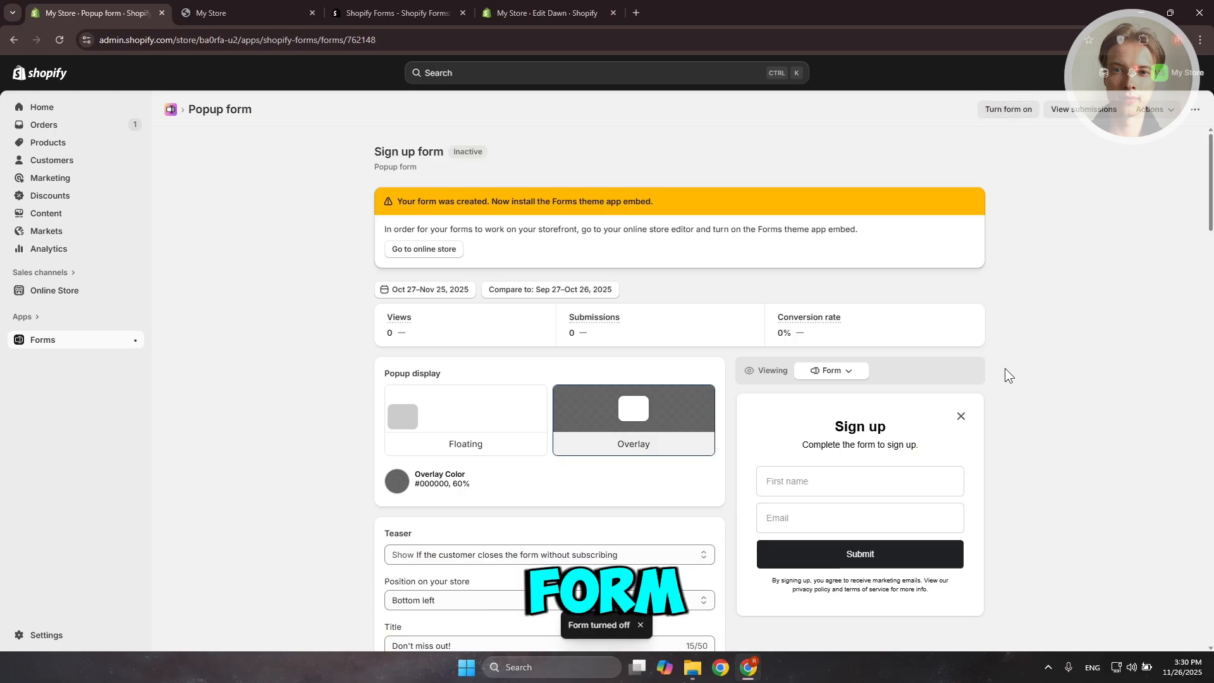
click(221, 5)
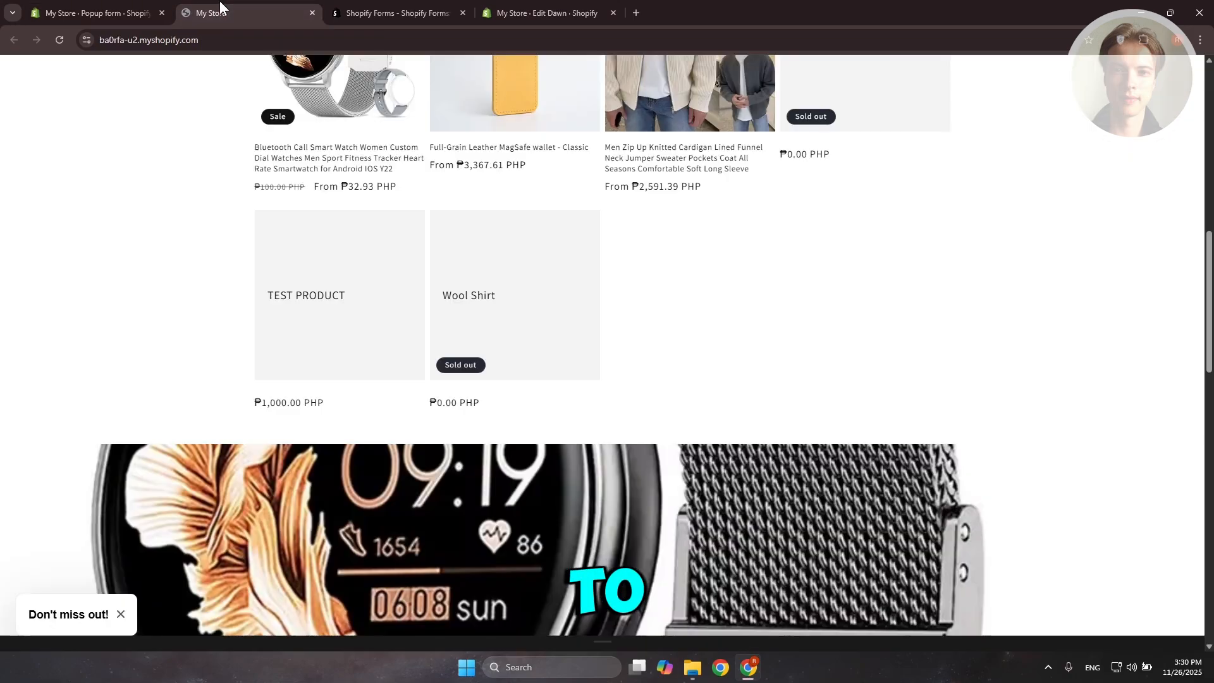
scroll(162, 56, up, 5)
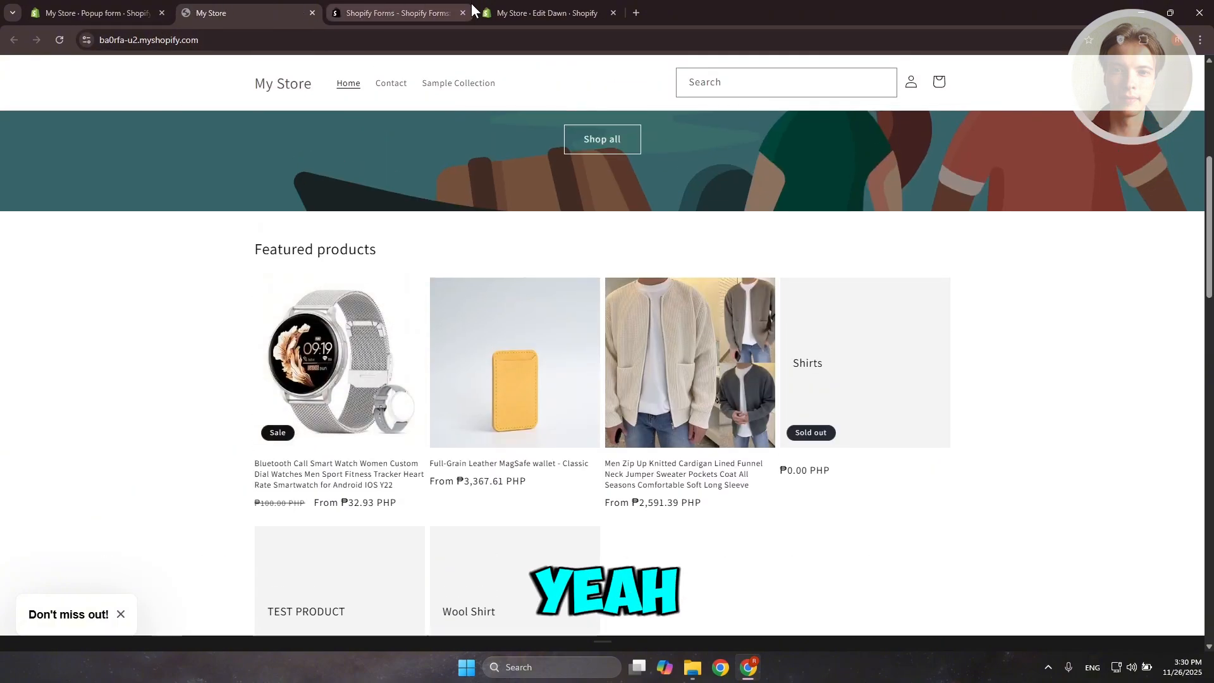
click(57, 39)
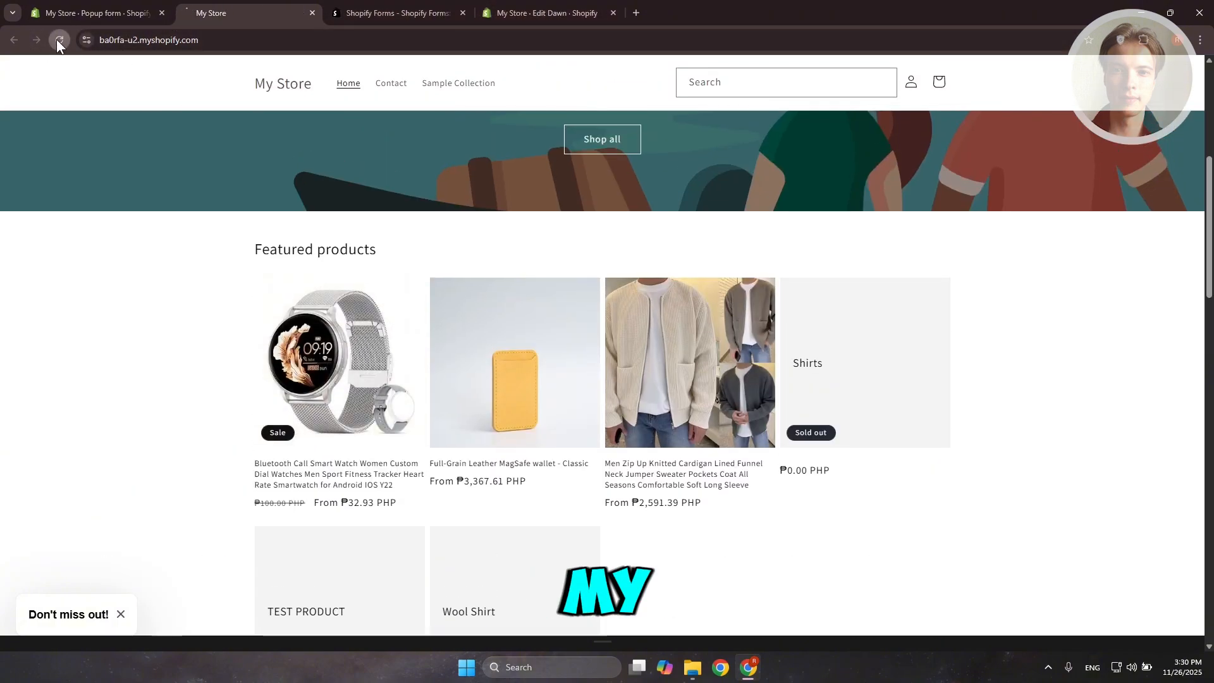
- Check the custom order form on the storefront's home page, including its design description field and the size choices
scroll(1014, 381, down, 15)
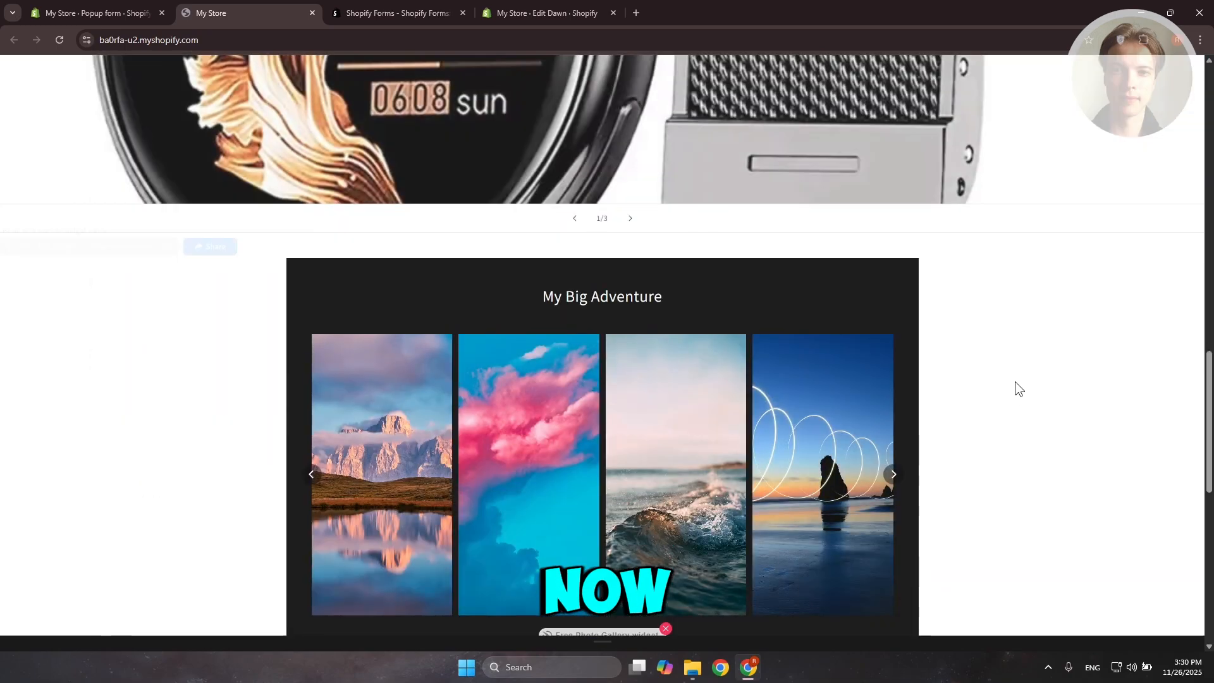
scroll(642, 302, up, 3)
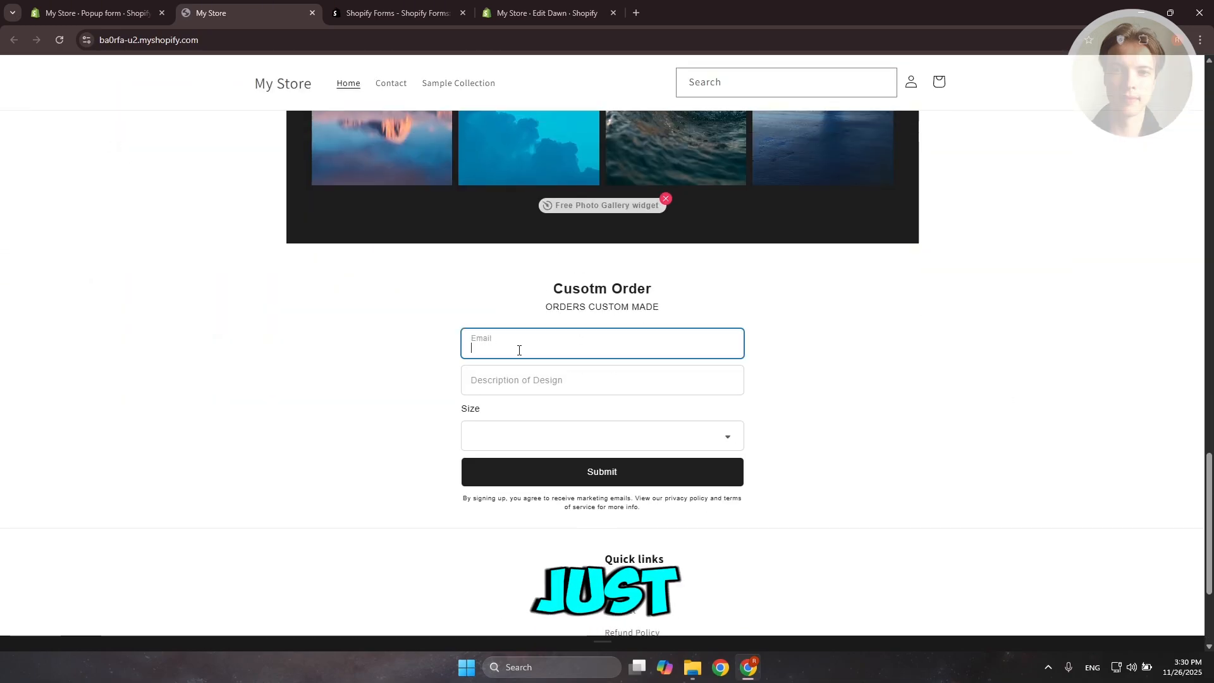
click(492, 389)
click(570, 444)
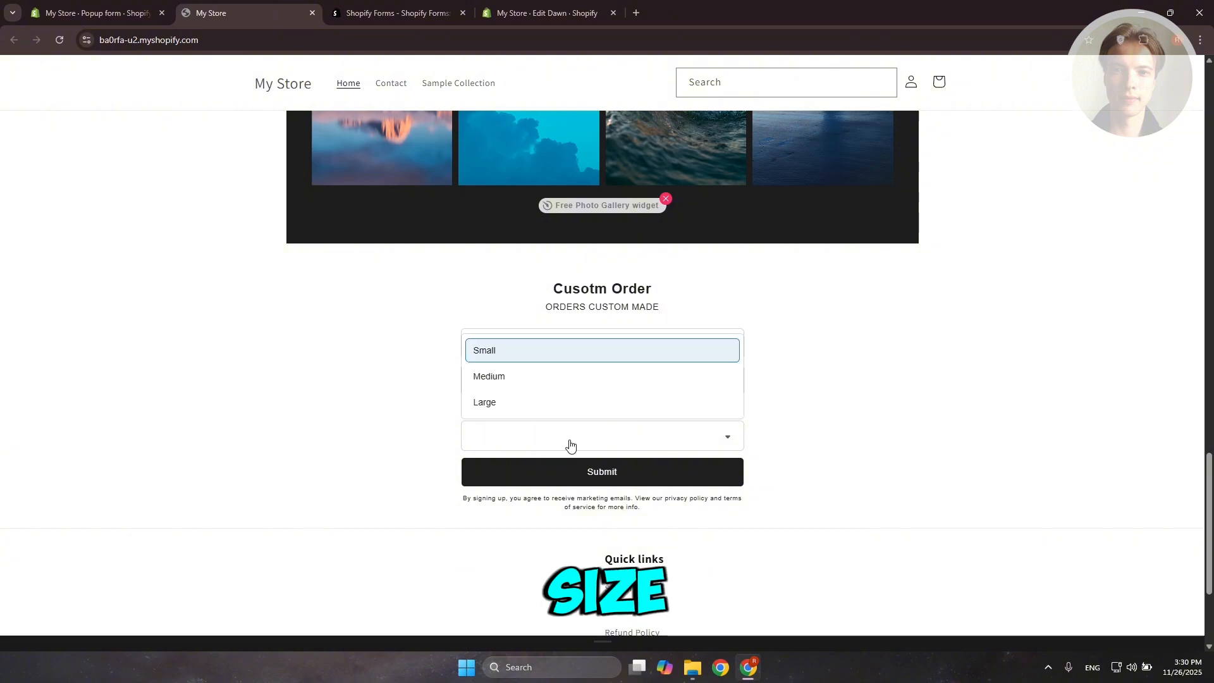
click(772, 455)
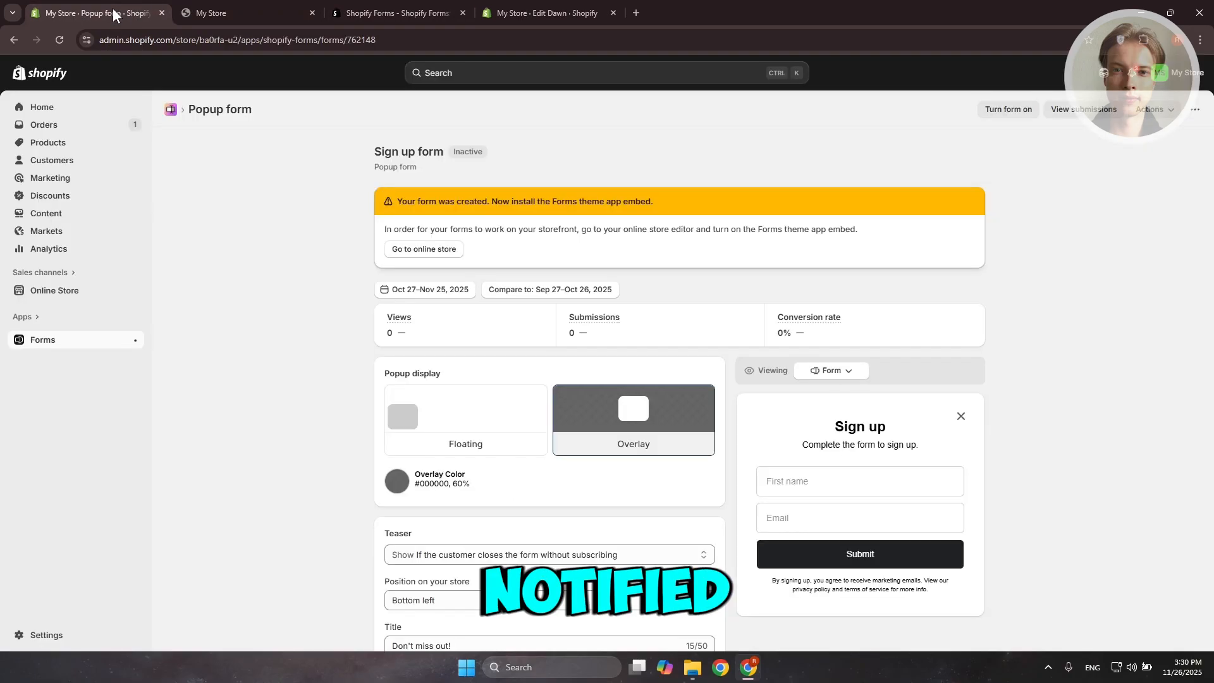
- Return to the Sign up popup form in the Shopify admin and open its submissions
click(113, 9)
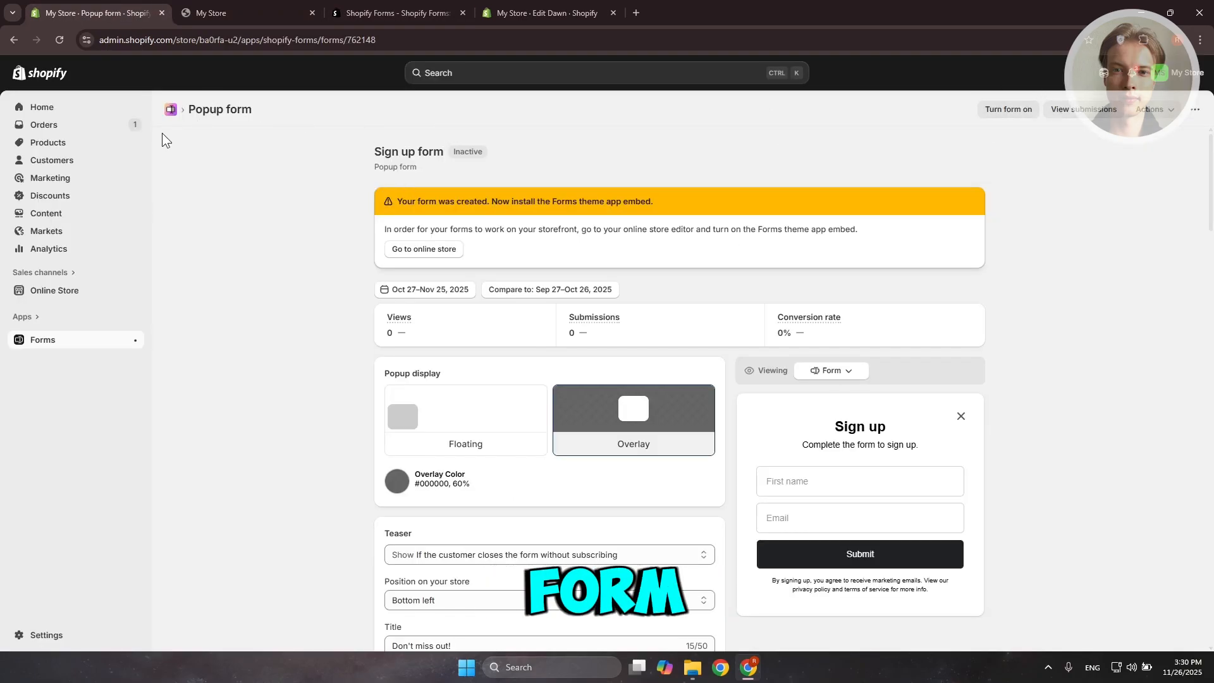
click(1093, 111)
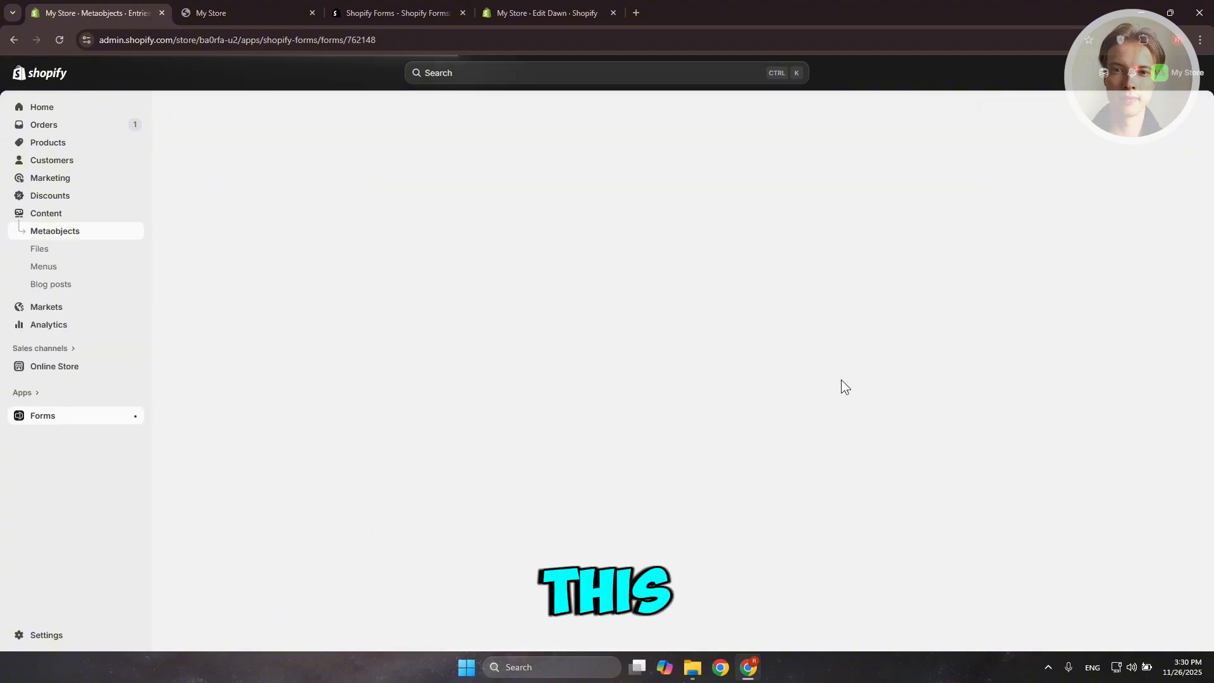